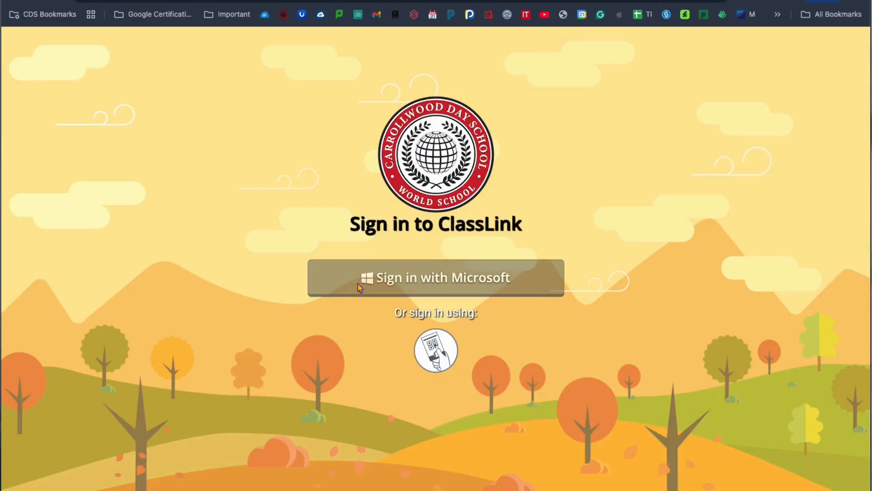
Step: Sign in to ClassLink with Microsoft and switch to the NotebookLM home page
{"action": "left_click", "coordinate": [358, 283]}
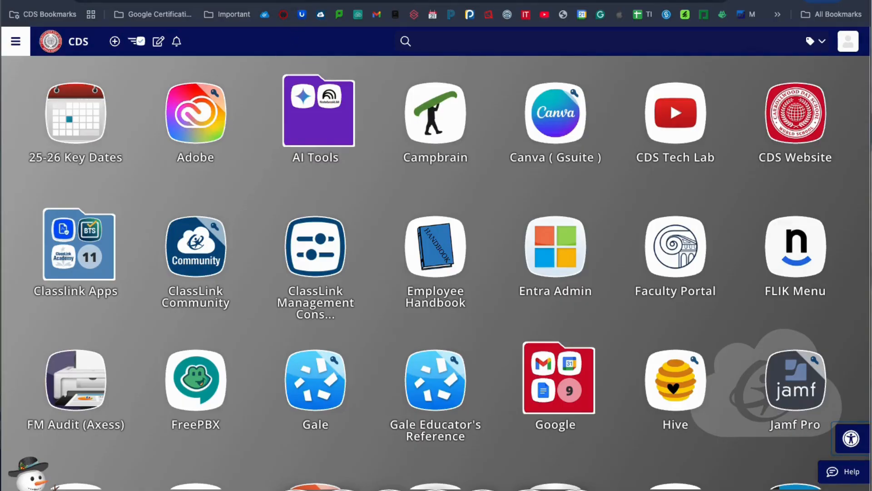
{"action": "left_click", "coordinate": [321, 1]}
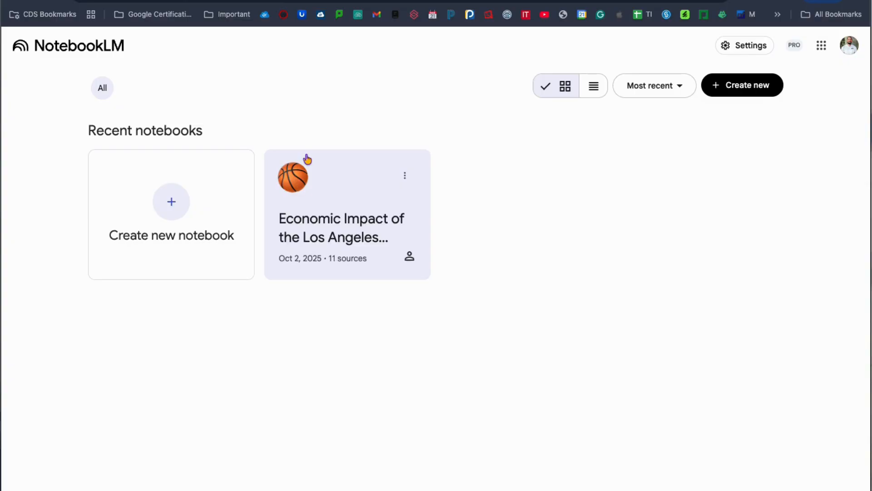
Step: Create a notebook, view the Google Drive source picker, and return to the notebook list without adding anything
{"action": "left_click", "coordinate": [175, 214]}
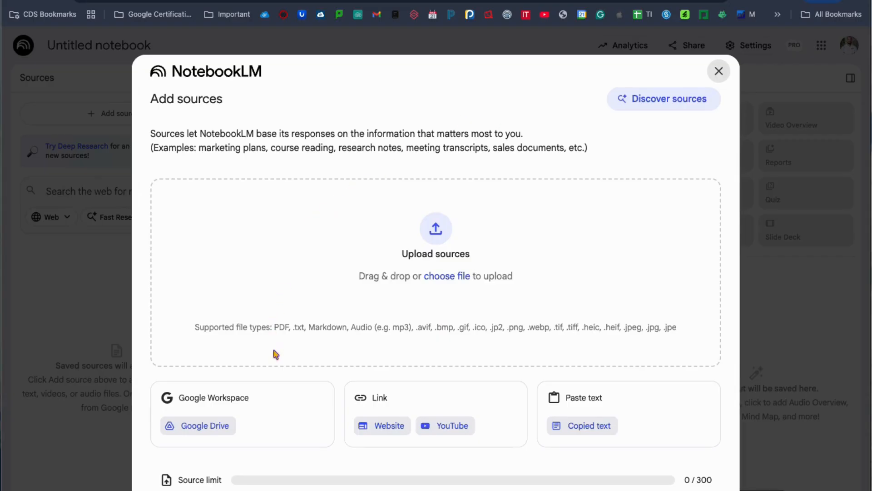
{"action": "left_click", "coordinate": [238, 434]}
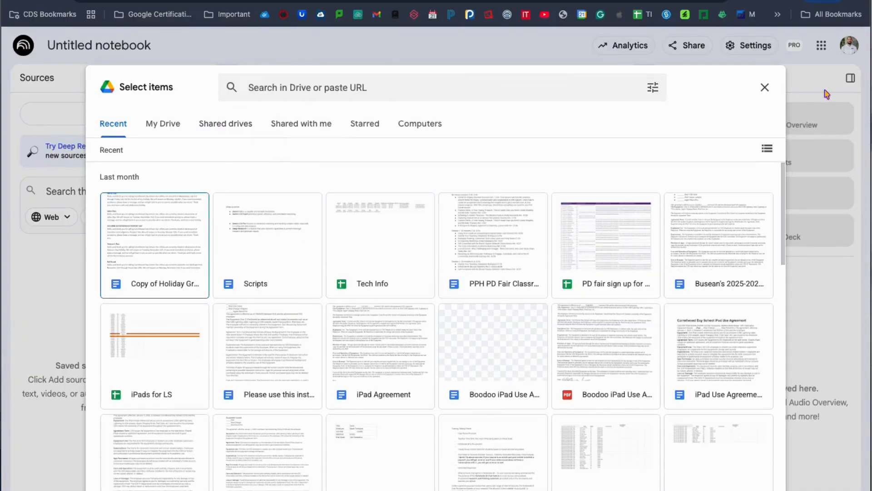
{"action": "left_click", "coordinate": [764, 88]}
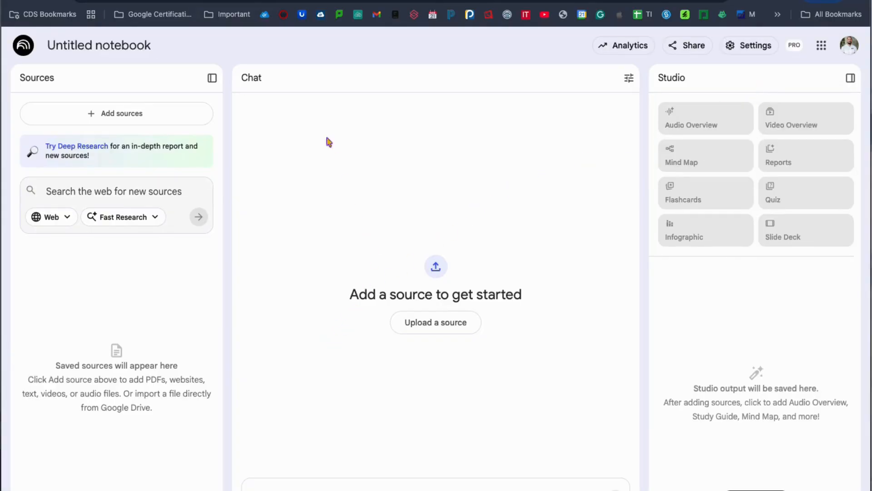
{"action": "left_click", "coordinate": [14, 1]}
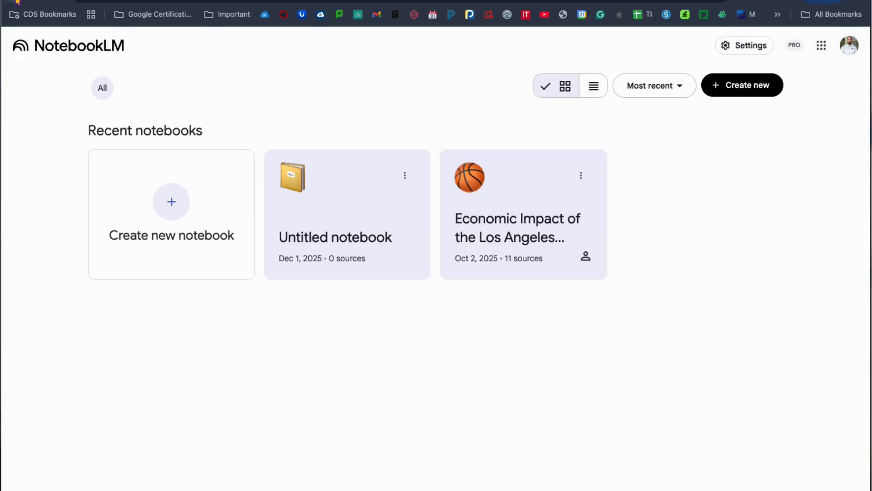
Step: Create another notebook, view the form for pasting copied text as a source, and go back to the notebook list
{"action": "left_click", "coordinate": [187, 213]}
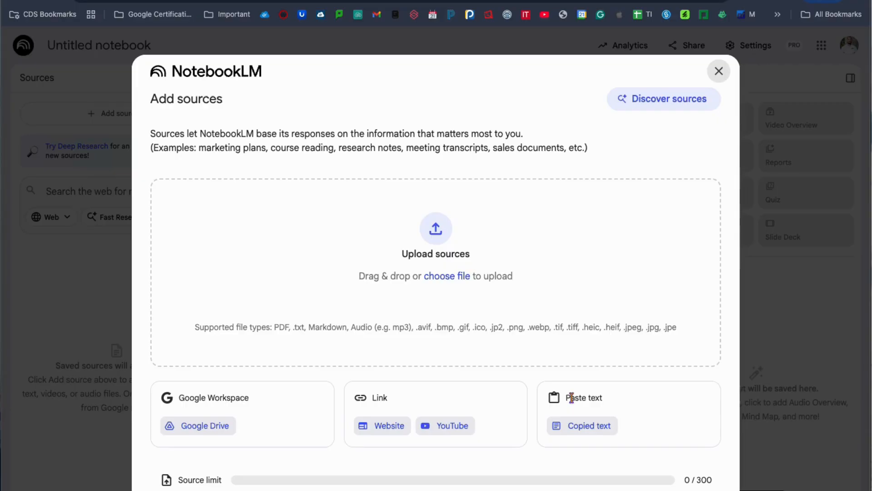
{"action": "left_click", "coordinate": [586, 431]}
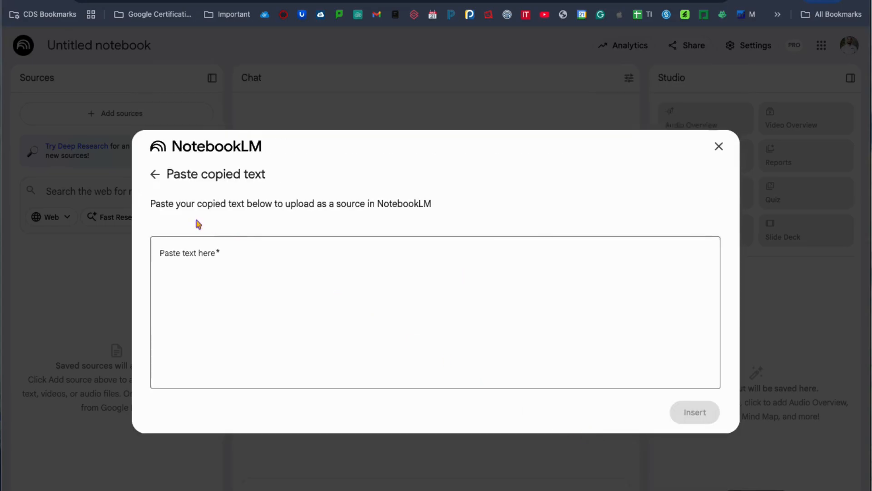
{"action": "left_click", "coordinate": [719, 146]}
{"action": "left_click", "coordinate": [23, 45]}
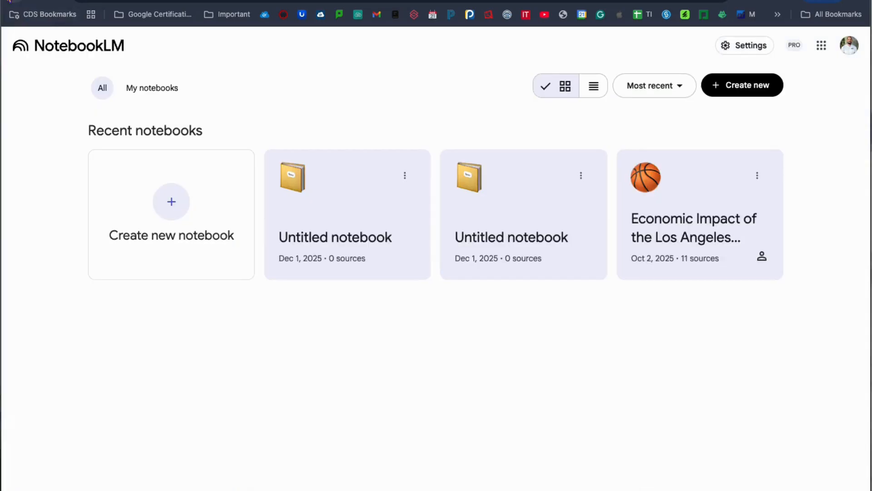
Step: Create one more notebook, dismiss its source options, and reopen the Add sources dialog to review them before closing it
{"action": "left_click", "coordinate": [178, 215]}
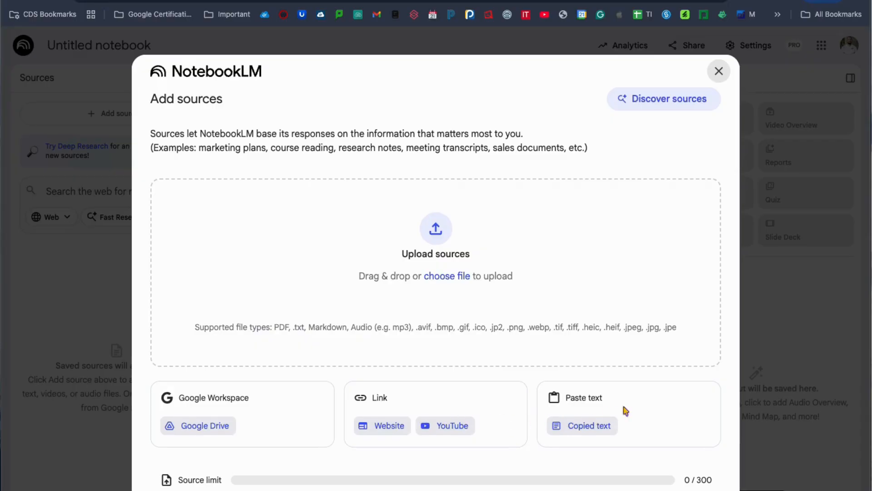
{"action": "left_click", "coordinate": [718, 73]}
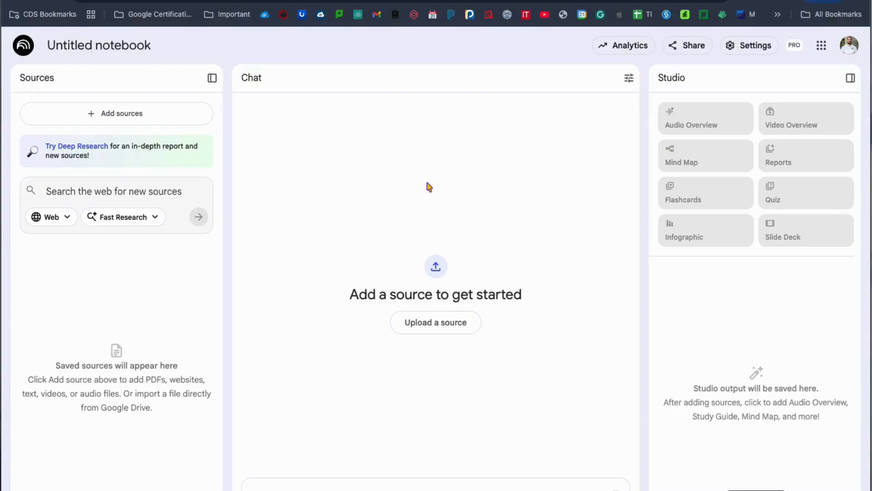
{"action": "left_click", "coordinate": [101, 117]}
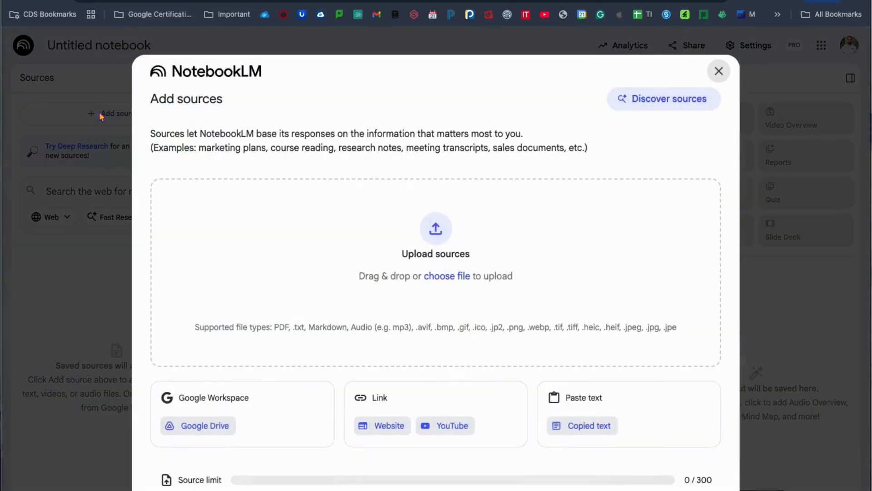
{"action": "left_click", "coordinate": [719, 73]}
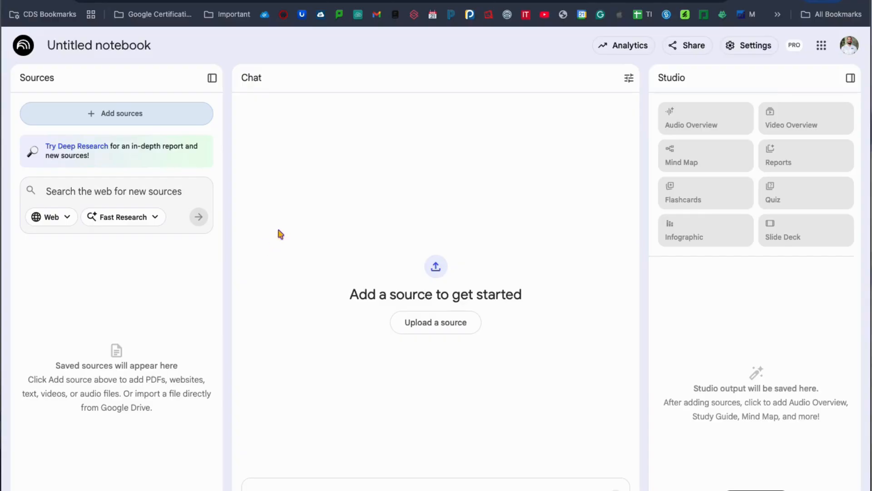
Step: Open the existing notebook "Economic Impact of the Los Angeles Lakers In LA" and deselect all of its sources
{"action": "left_click", "coordinate": [15, 2]}
{"action": "left_click", "coordinate": [138, 353]}
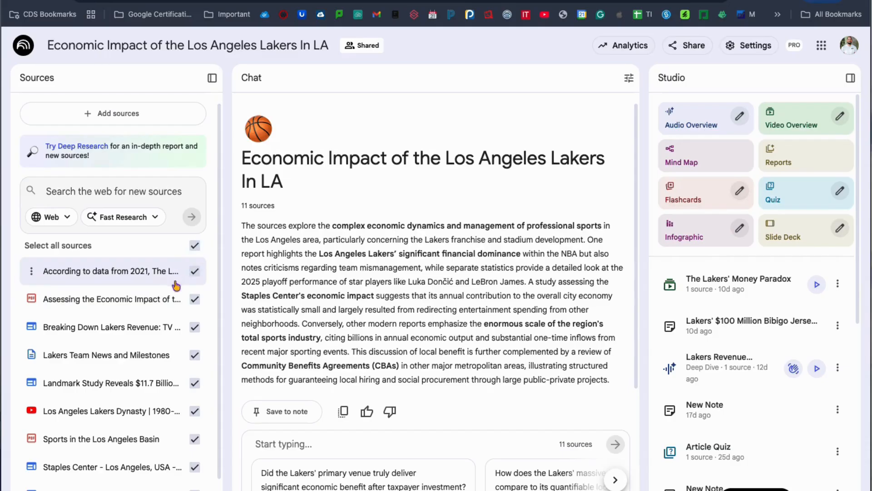
{"action": "scroll", "coordinate": [172, 275], "scroll_direction": "down", "scroll_amount": 1}
{"action": "scroll", "coordinate": [172, 275], "scroll_direction": "down", "scroll_amount": 2}
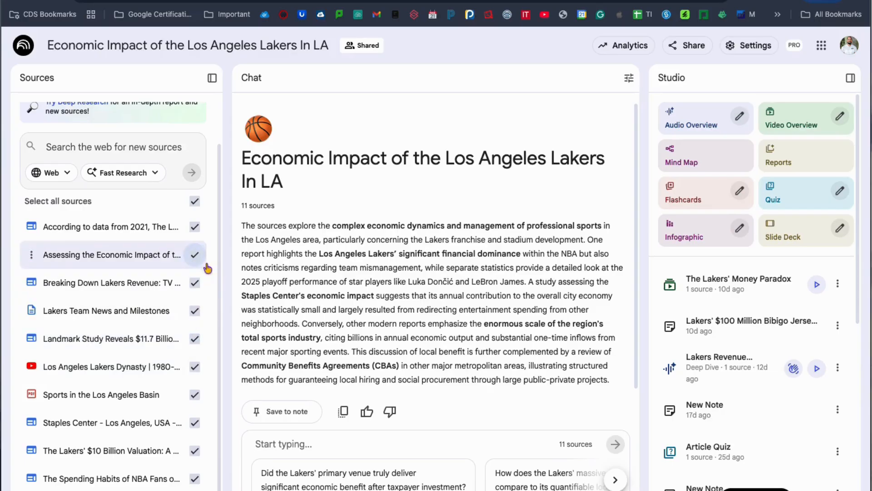
{"action": "left_click", "coordinate": [195, 204]}
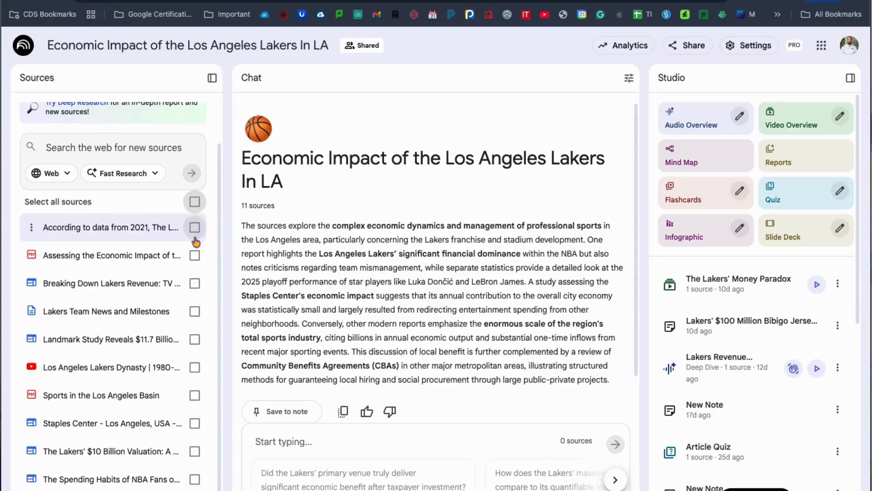
{"action": "scroll", "coordinate": [195, 229], "scroll_direction": "up", "scroll_amount": 1}
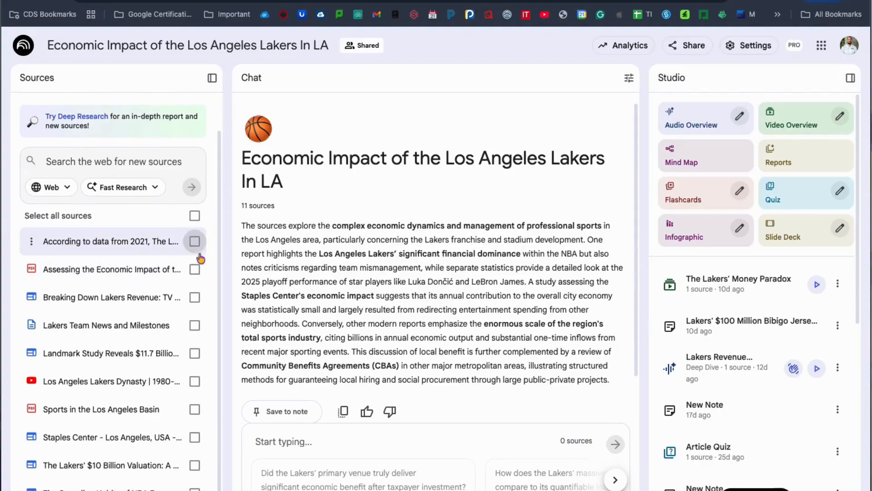
Step: Select and clear four sources one at a time: the 2021 data page, the economic impact PDF, Lakers Team News and Milestones, and Los Angeles Lakers Dynasty
{"action": "left_click", "coordinate": [194, 242]}
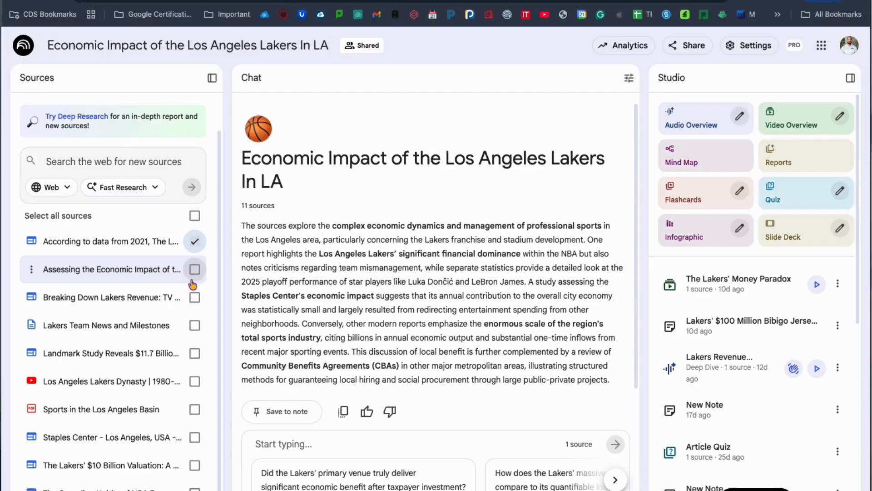
{"action": "left_click", "coordinate": [194, 241]}
{"action": "left_click", "coordinate": [194, 271]}
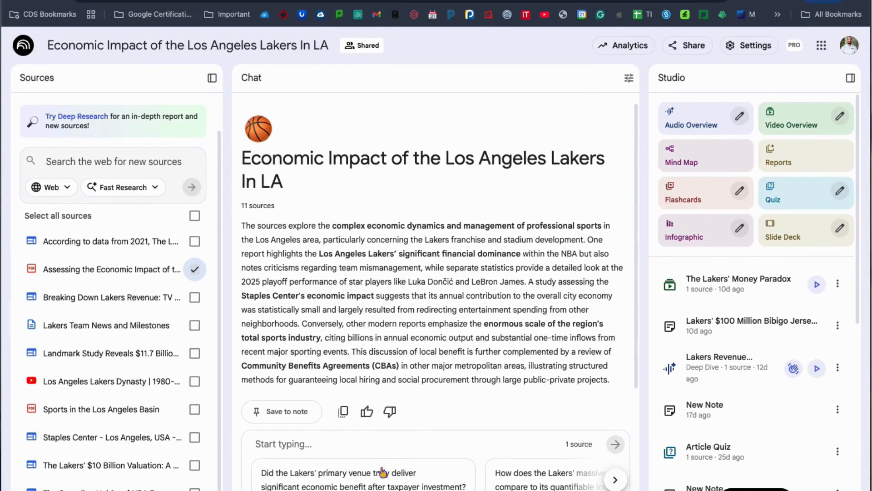
{"action": "left_click", "coordinate": [196, 274]}
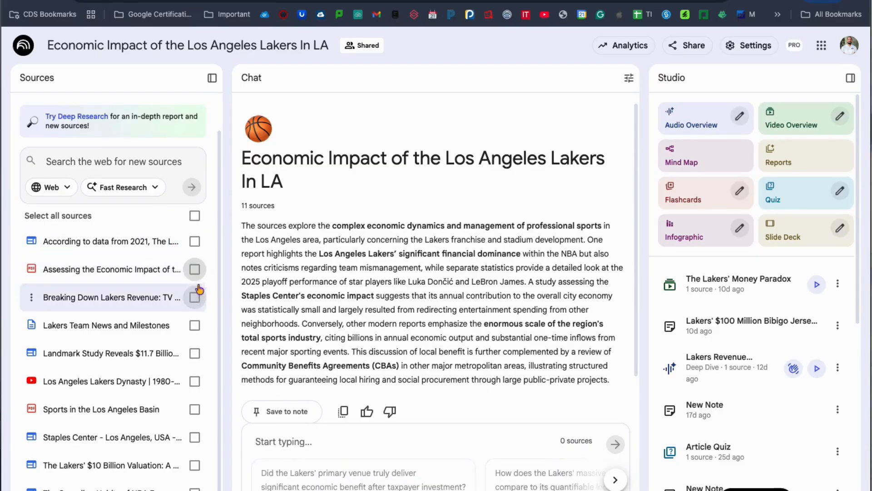
{"action": "left_click", "coordinate": [196, 326]}
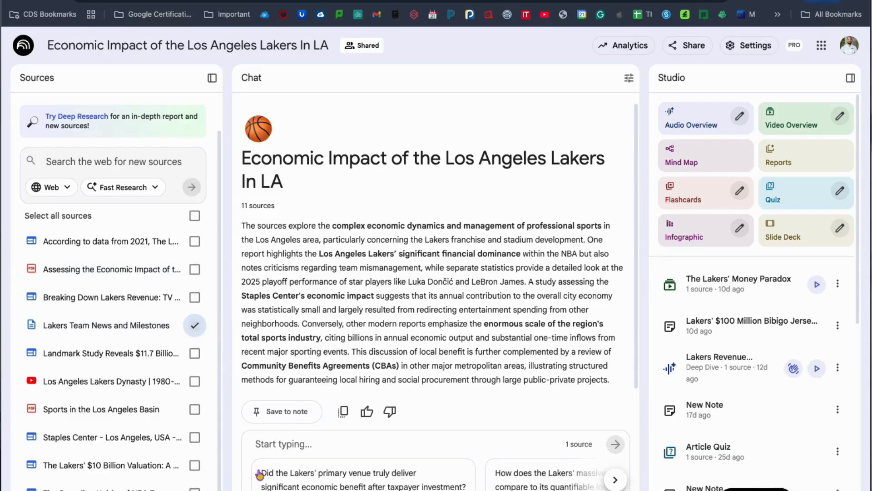
{"action": "left_click", "coordinate": [194, 325]}
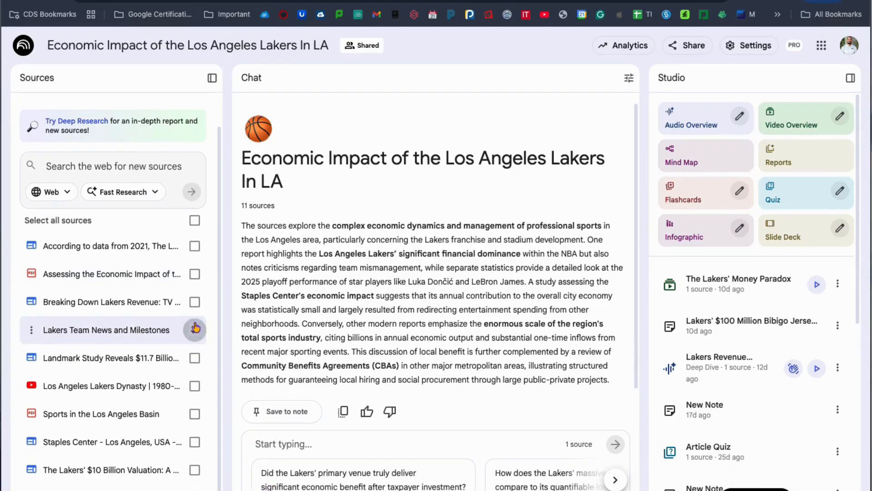
{"action": "left_click", "coordinate": [195, 387]}
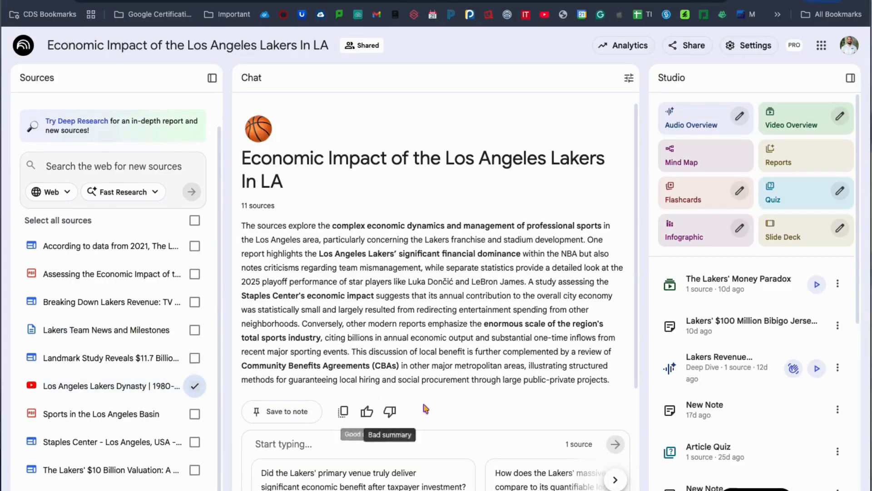
{"action": "left_click", "coordinate": [195, 387]}
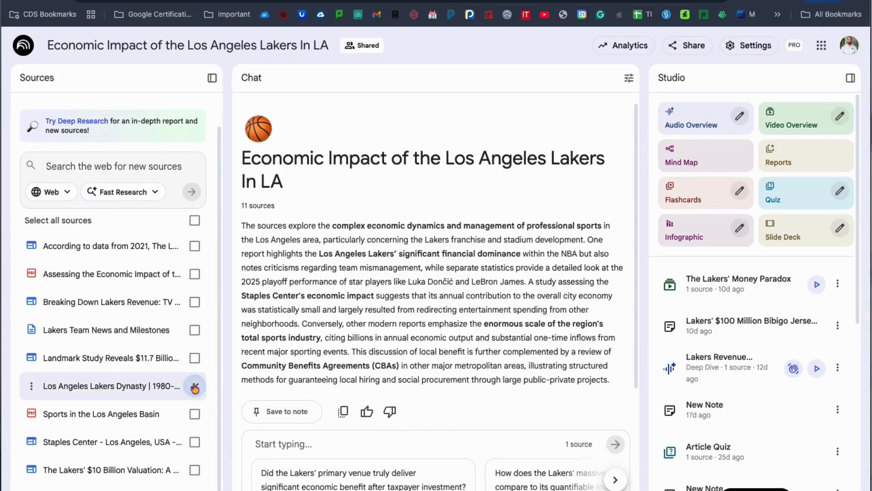
Step: Include the Staples Center source and the source on NBA fans' spending habits, and open the spending habits source
{"action": "left_click", "coordinate": [194, 442]}
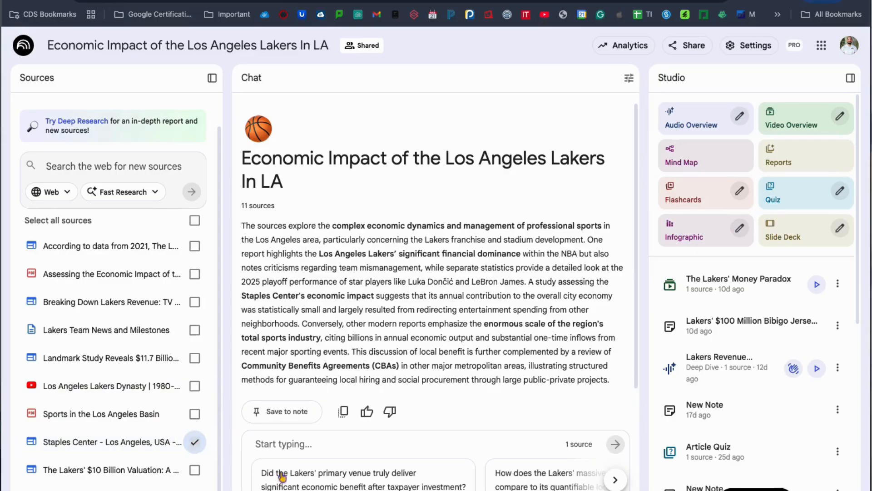
{"action": "left_click", "coordinate": [324, 441]}
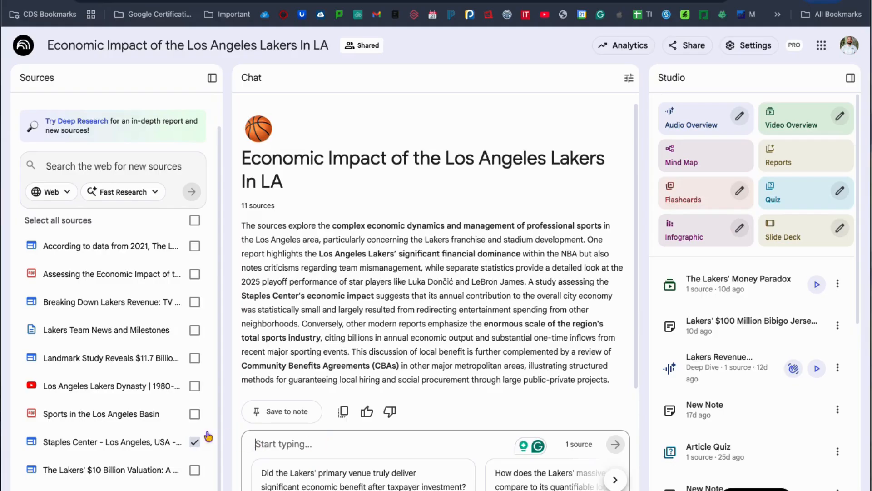
{"action": "scroll", "coordinate": [152, 434], "scroll_direction": "down", "scroll_amount": 1}
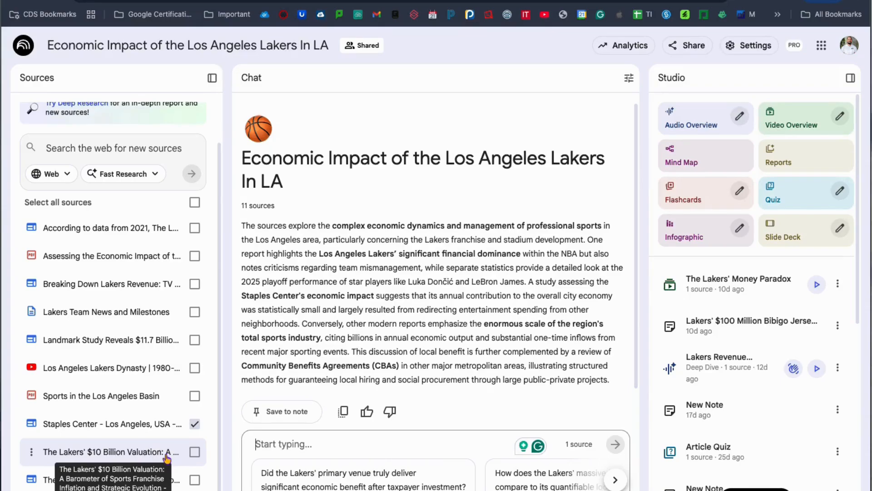
{"action": "left_click", "coordinate": [108, 481]}
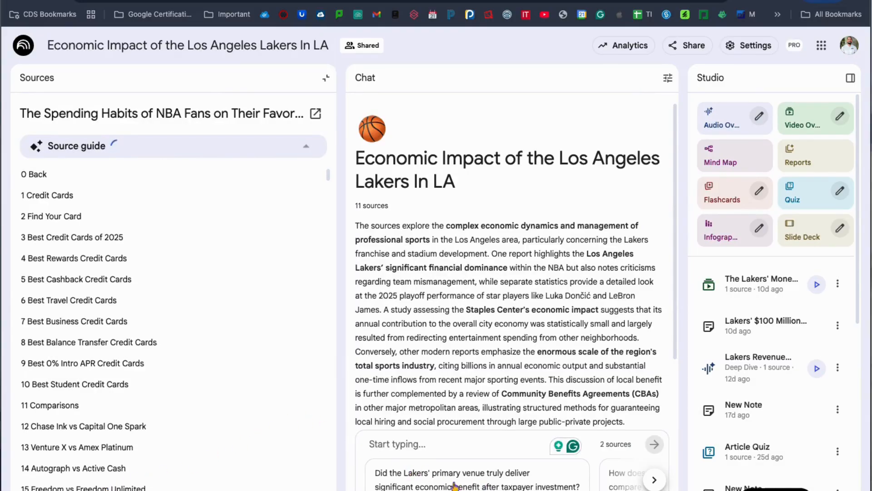
Step: Ask the notebook chat "How much money did fans spend on soft drinks for the 2025 basketball season"
{"action": "left_click", "coordinate": [425, 443]}
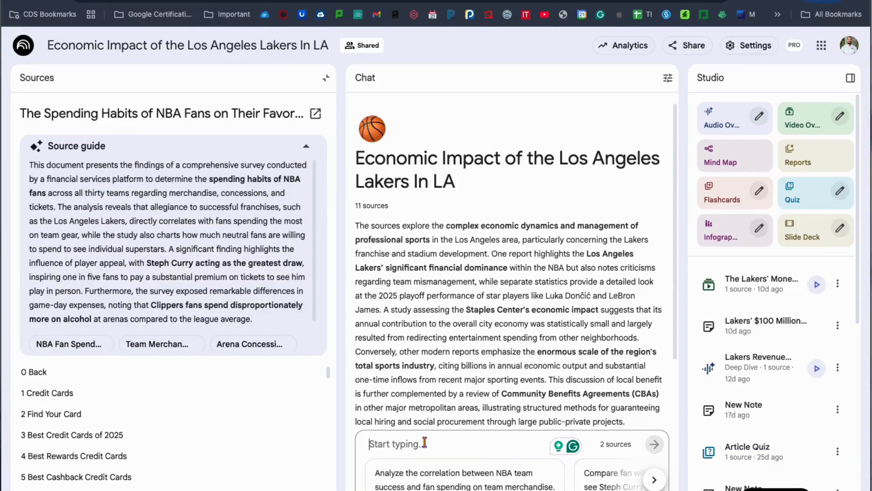
{"action": "type", "text": "How m"}
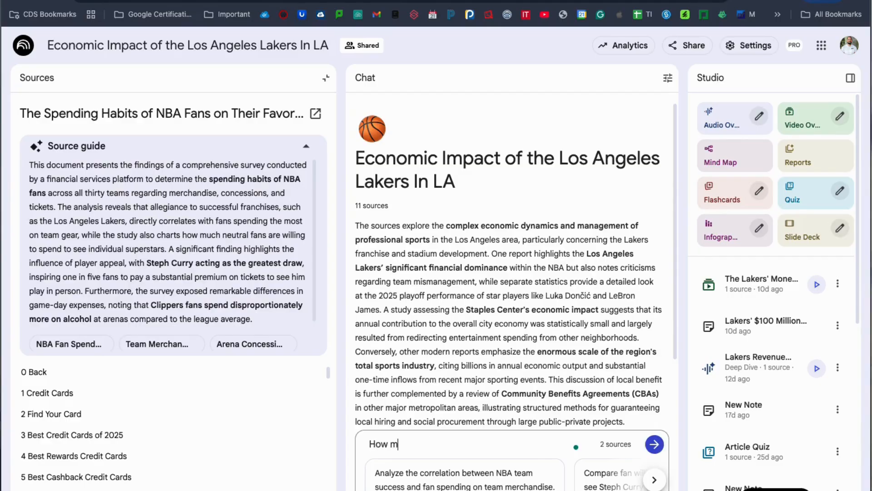
{"action": "type", "text": "uch money did"}
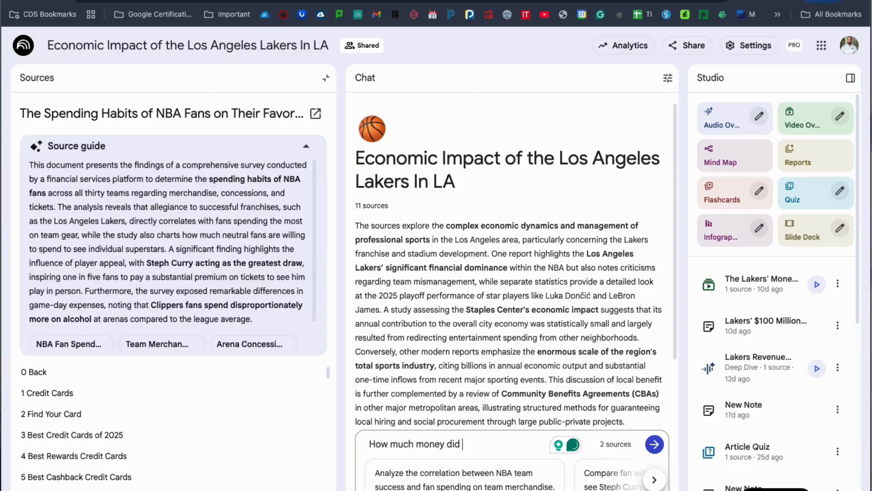
{"action": "type", "text": " fans spend on s"}
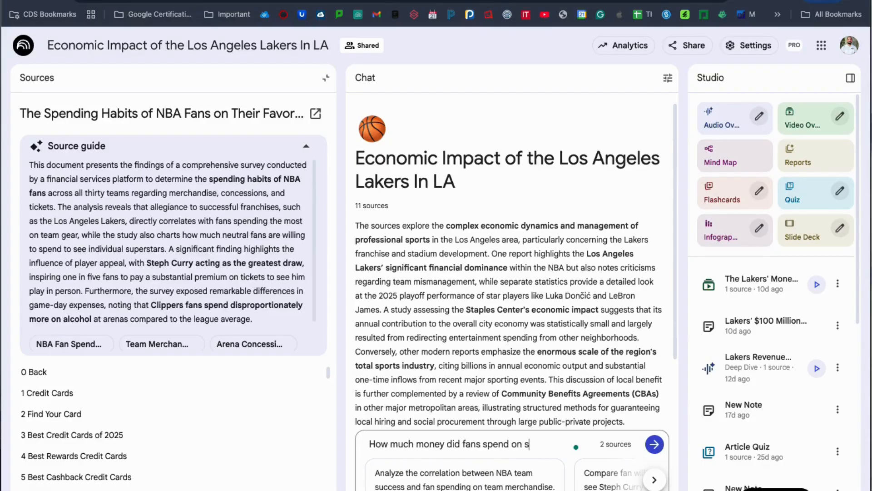
{"action": "type", "text": "oft drinks for the "}
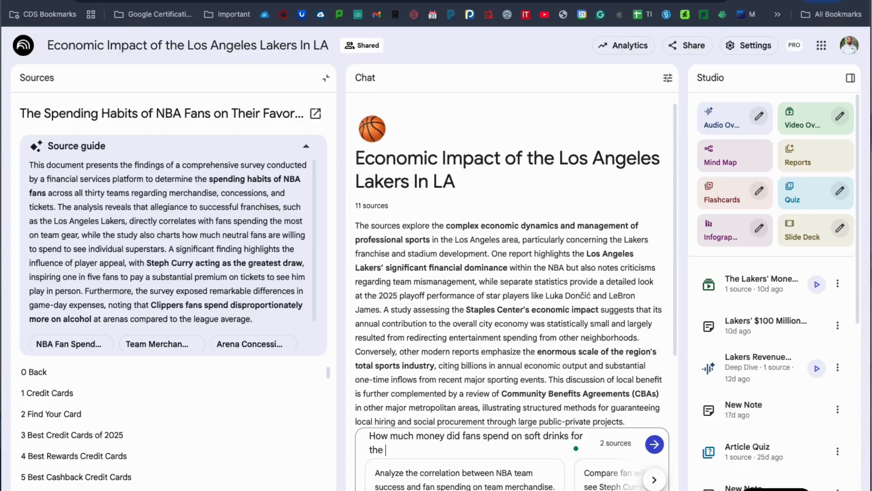
{"action": "type", "text": "2025 basketball"}
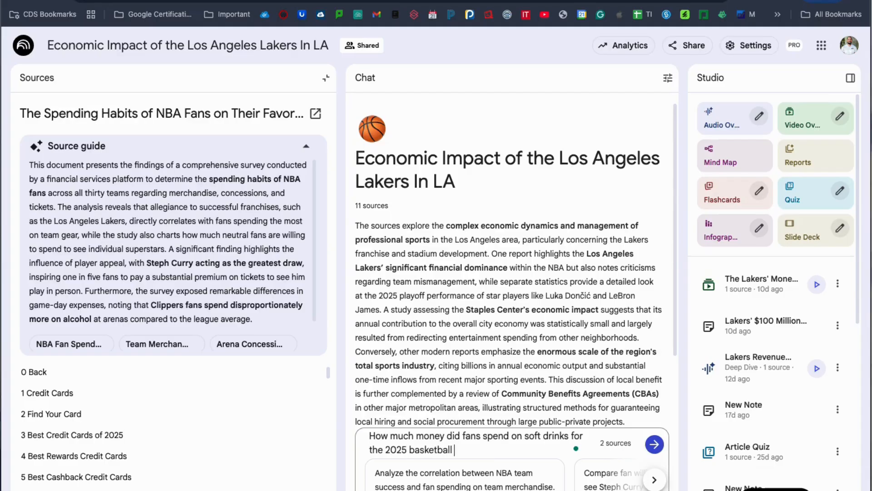
{"action": "type", "text": " season"}
{"action": "key", "text": "Return"}
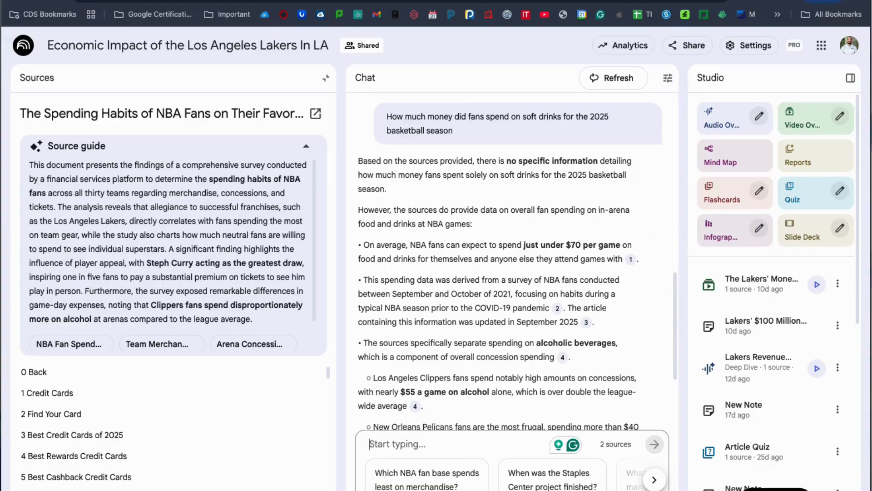
Step: Read through the chat's answer about soft drink spending and browse the suggested follow-up questions
{"action": "left_click_drag", "start_coordinate": [868, 220], "coordinate": [867, 220]}
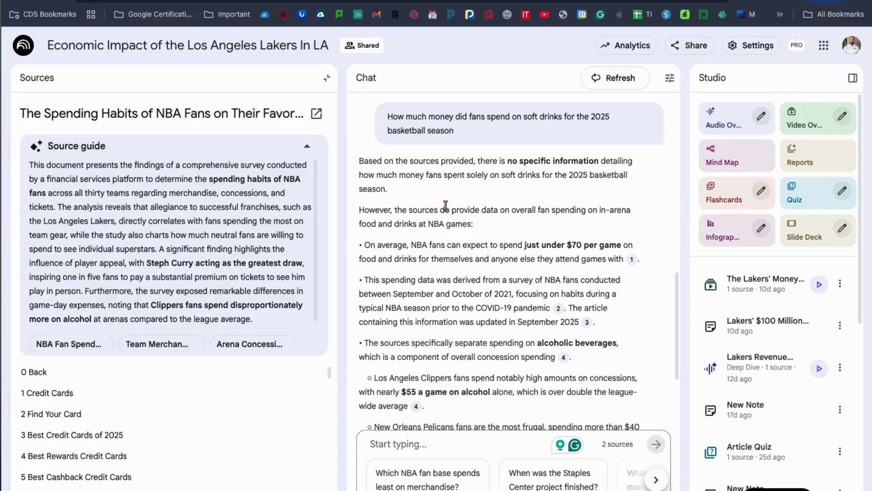
{"action": "scroll", "coordinate": [496, 203], "scroll_direction": "down", "scroll_amount": 3}
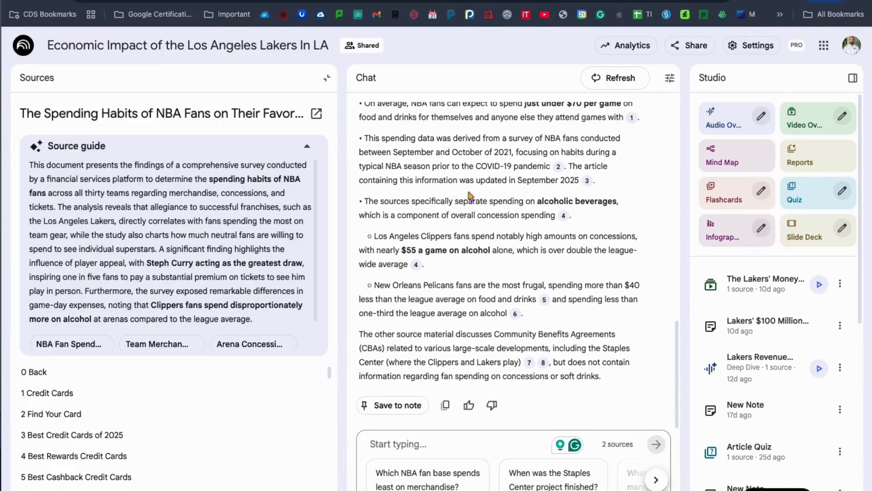
{"action": "scroll", "coordinate": [514, 253], "scroll_direction": "up", "scroll_amount": 4}
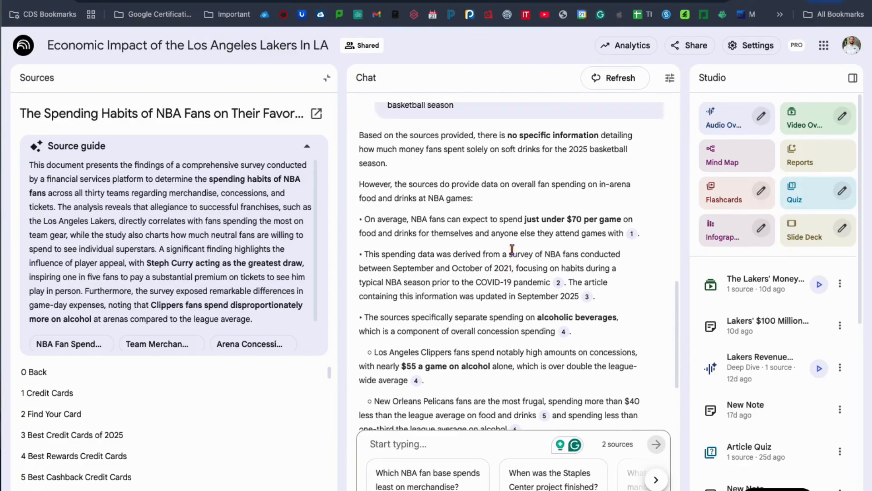
{"action": "scroll", "coordinate": [511, 252], "scroll_direction": "up", "scroll_amount": 1}
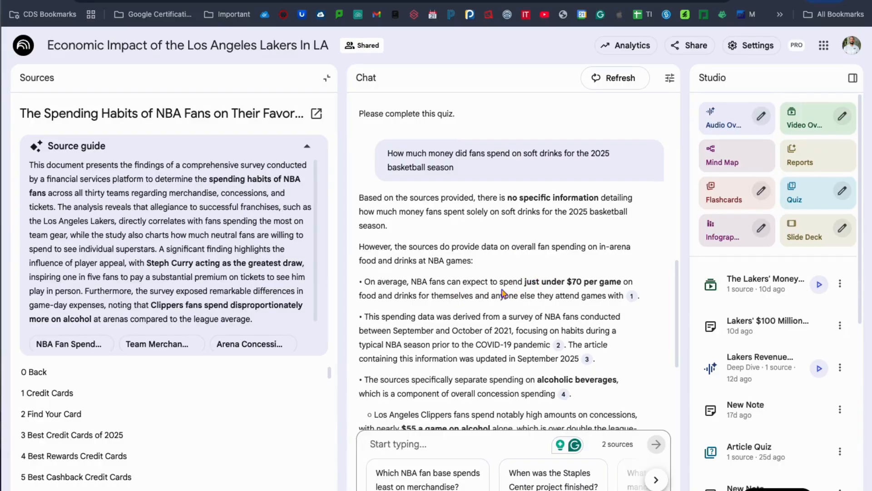
{"action": "scroll", "coordinate": [506, 235], "scroll_direction": "down", "scroll_amount": 4}
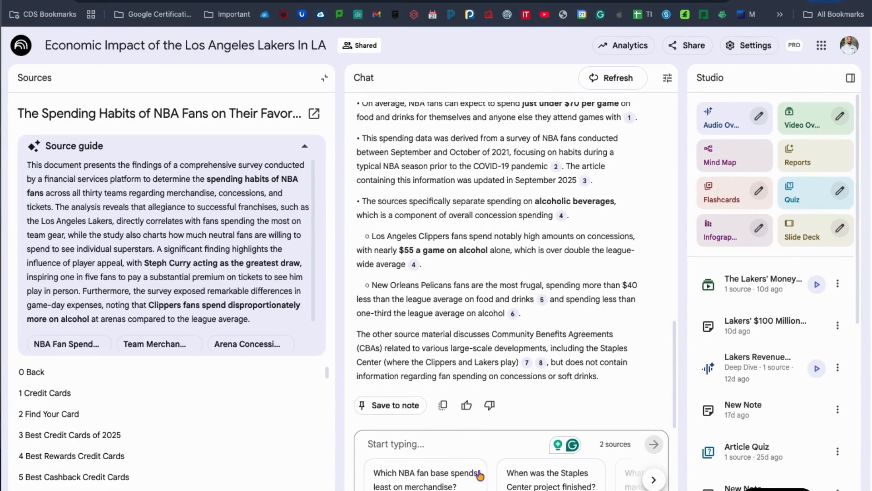
{"action": "left_click", "coordinate": [659, 481]}
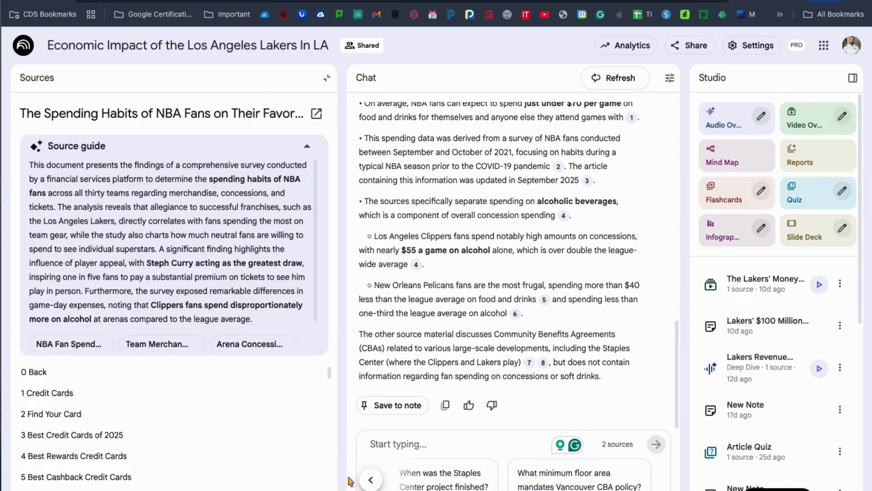
{"action": "left_click", "coordinate": [371, 480]}
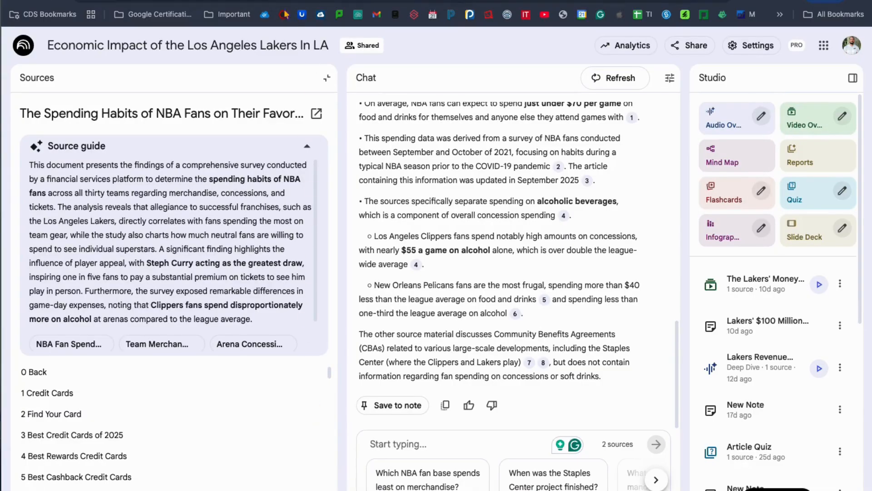
Step: Close the opened source and include the economic impact PDF, Breaking Down Lakers Revenue, and Lakers Team News and Milestones
{"action": "left_click", "coordinate": [329, 81]}
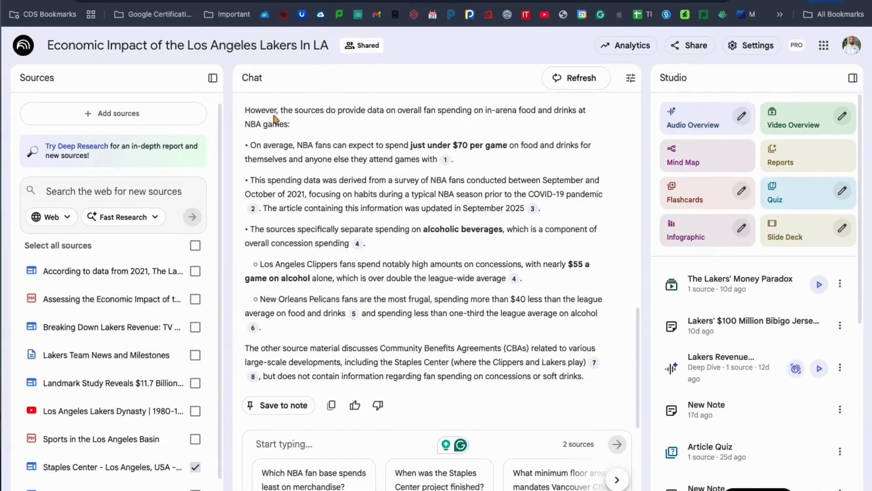
{"action": "left_click", "coordinate": [195, 300]}
{"action": "left_click", "coordinate": [195, 328]}
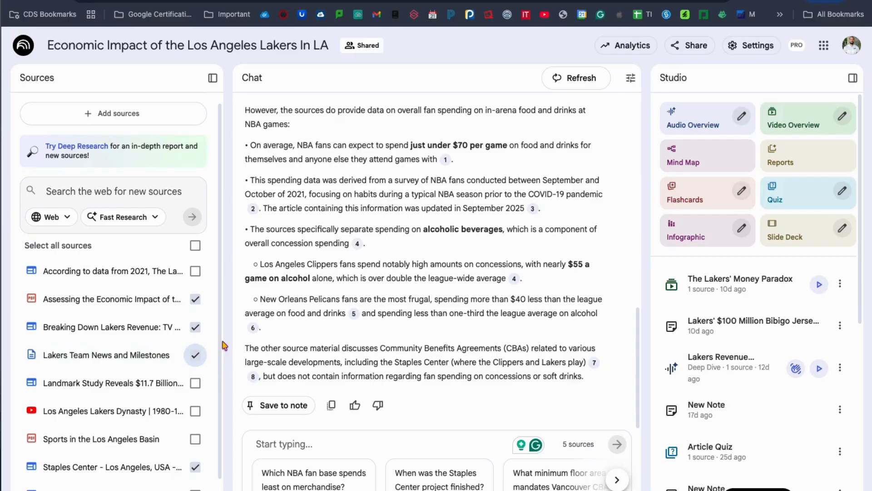
Step: Look back over the conversation and save the soft drink spending answer as a note
{"action": "scroll", "coordinate": [440, 210], "scroll_direction": "up", "scroll_amount": 10}
{"action": "scroll", "coordinate": [439, 210], "scroll_direction": "down", "scroll_amount": 4}
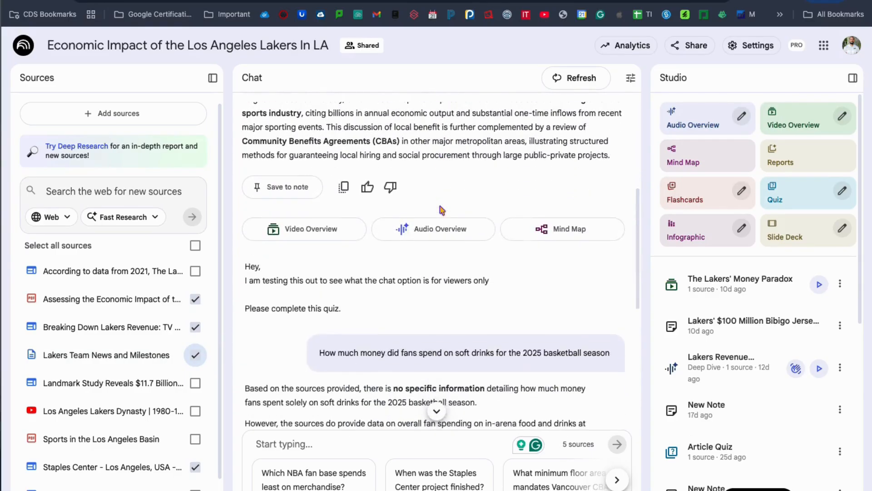
{"action": "scroll", "coordinate": [440, 210], "scroll_direction": "down", "scroll_amount": 7}
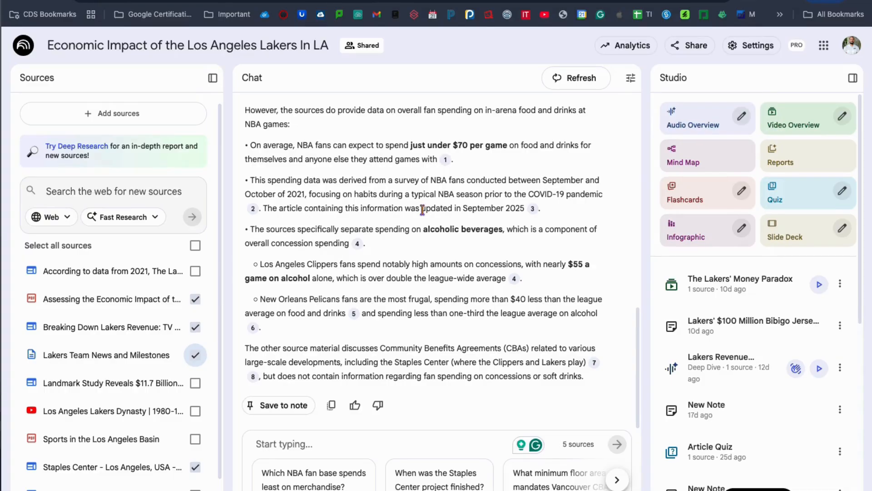
{"action": "left_click", "coordinate": [278, 405]}
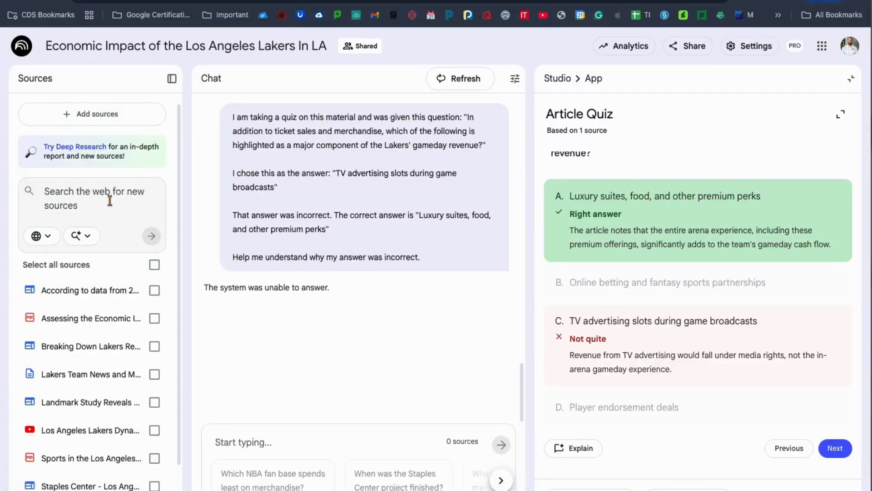
Step: Leave the Article Quiz and include all of the notebook's sources
{"action": "left_click", "coordinate": [558, 80]}
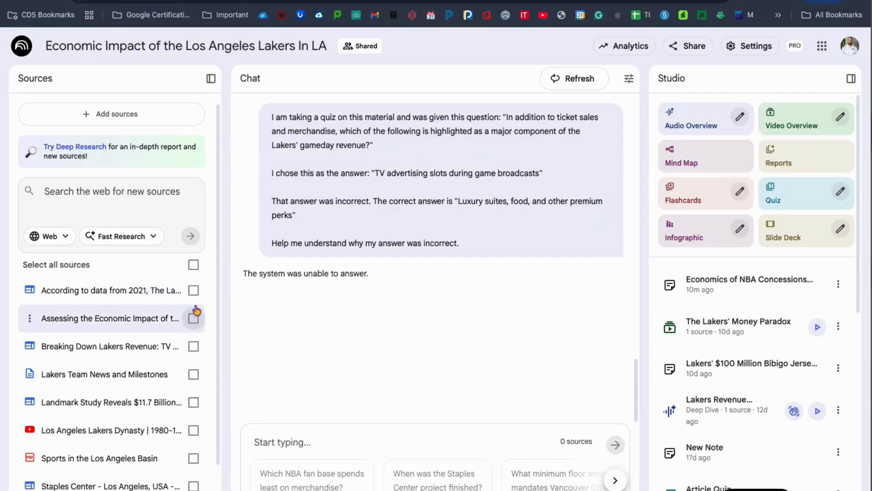
{"action": "left_click", "coordinate": [194, 290]}
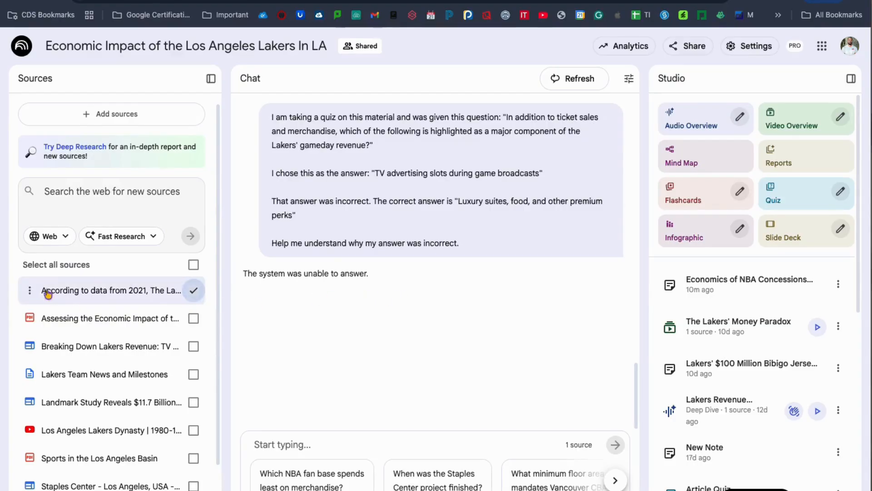
{"action": "scroll", "coordinate": [74, 263], "scroll_direction": "down", "scroll_amount": 2}
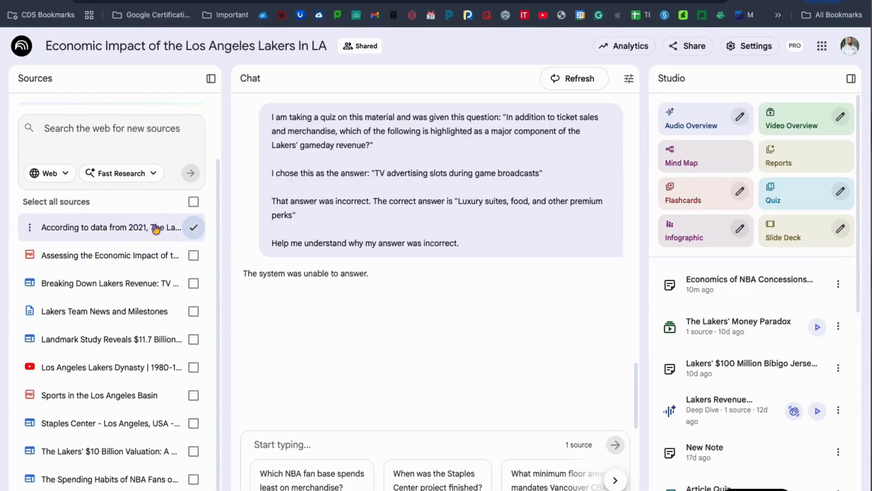
{"action": "scroll", "coordinate": [189, 203], "scroll_direction": "up", "scroll_amount": 1}
{"action": "left_click", "coordinate": [192, 211]}
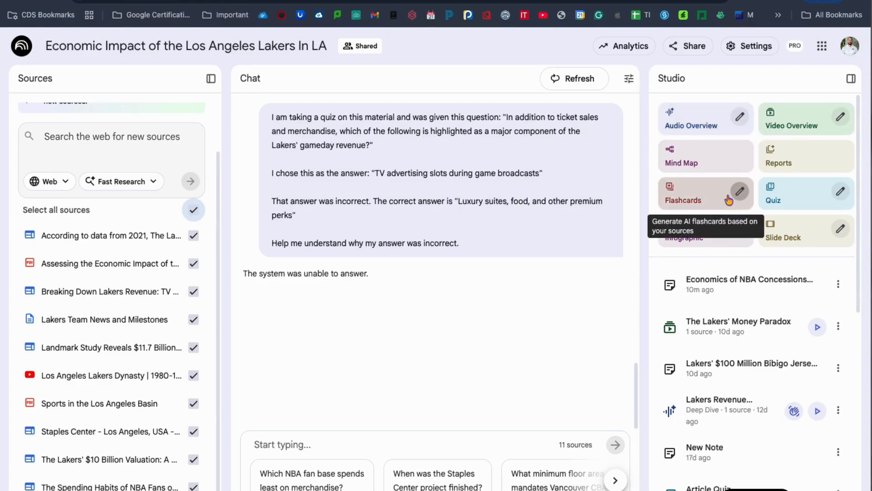
{"action": "scroll", "coordinate": [172, 228], "scroll_direction": "down", "scroll_amount": 1}
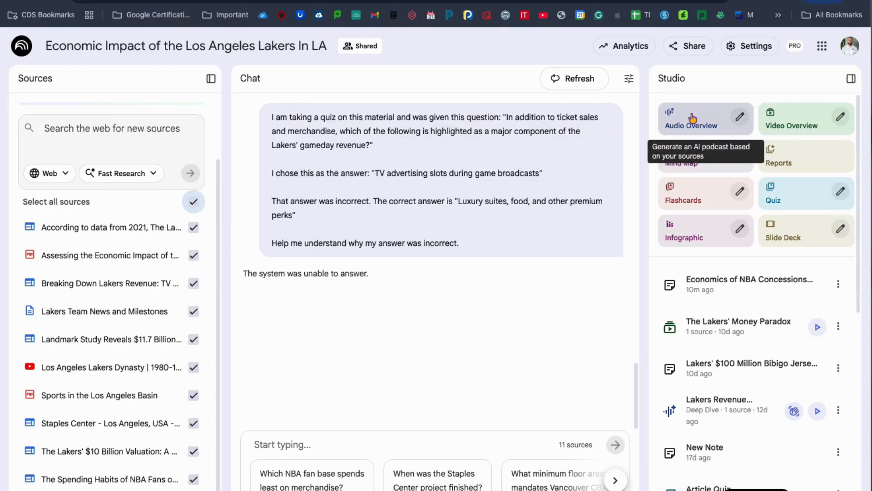
Step: Explore the Audio Overview customization by trying the Brief, Critique and Debate formats and the Short and Default lengths, and close it without generating
{"action": "left_click", "coordinate": [741, 119]}
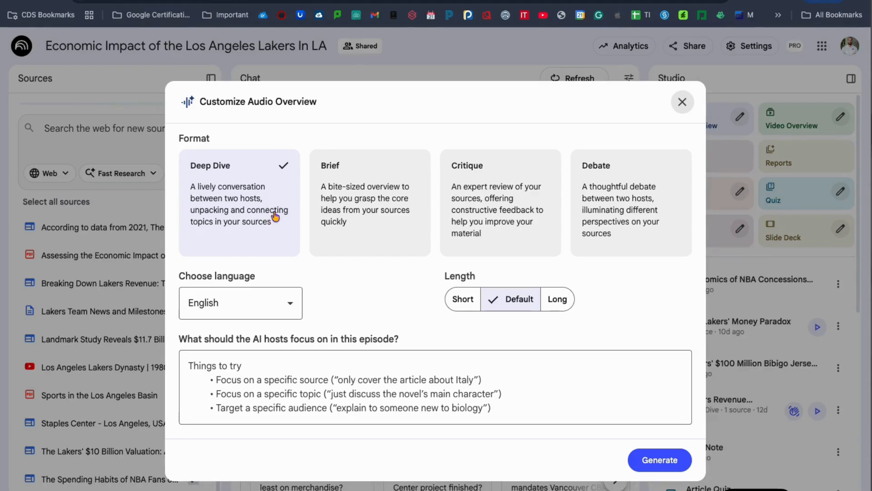
{"action": "left_click", "coordinate": [396, 189]}
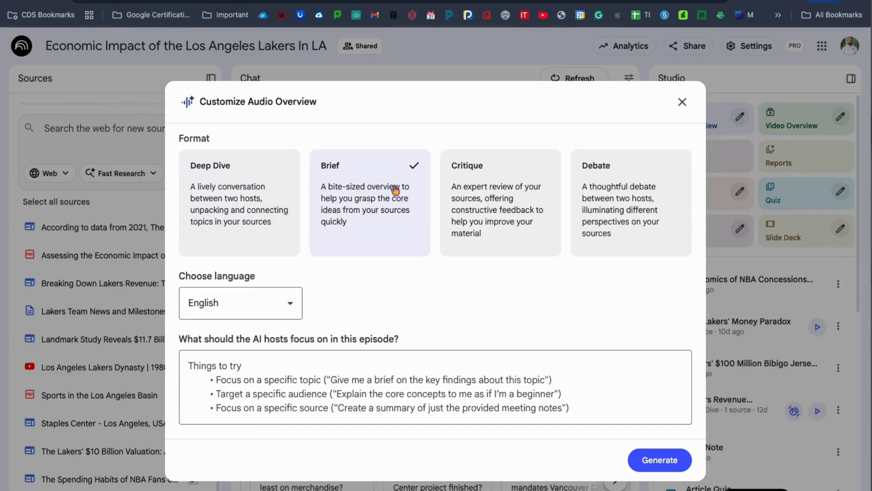
{"action": "left_click", "coordinate": [514, 199]}
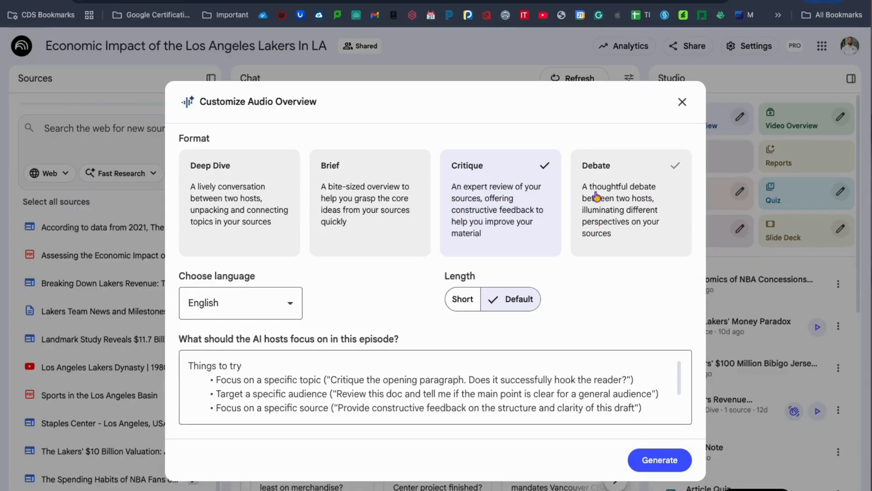
{"action": "left_click", "coordinate": [611, 196]}
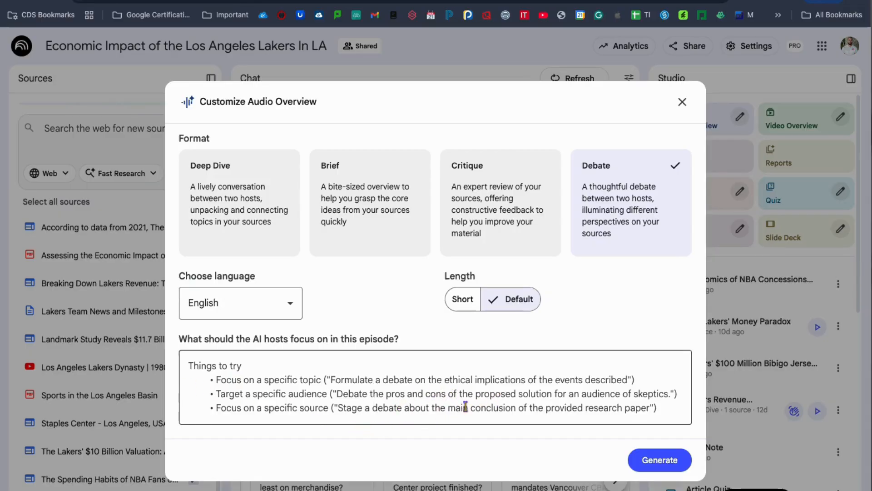
{"action": "left_click", "coordinate": [467, 309]}
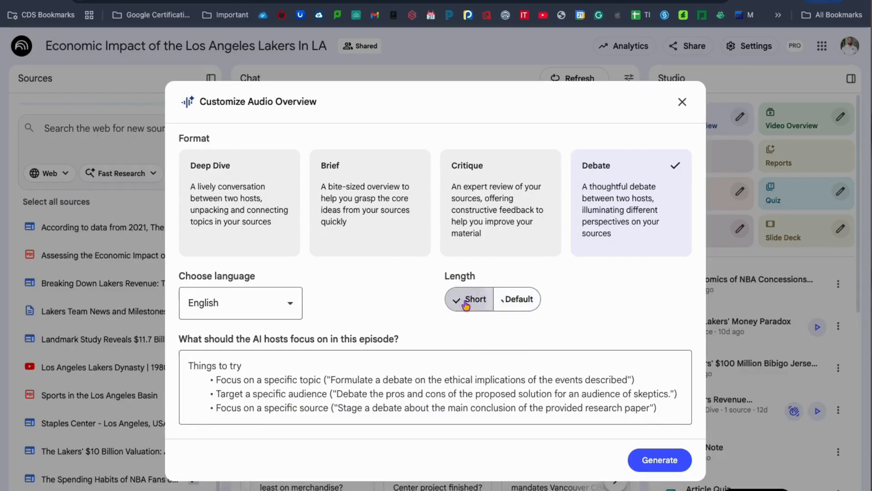
{"action": "left_click", "coordinate": [520, 304]}
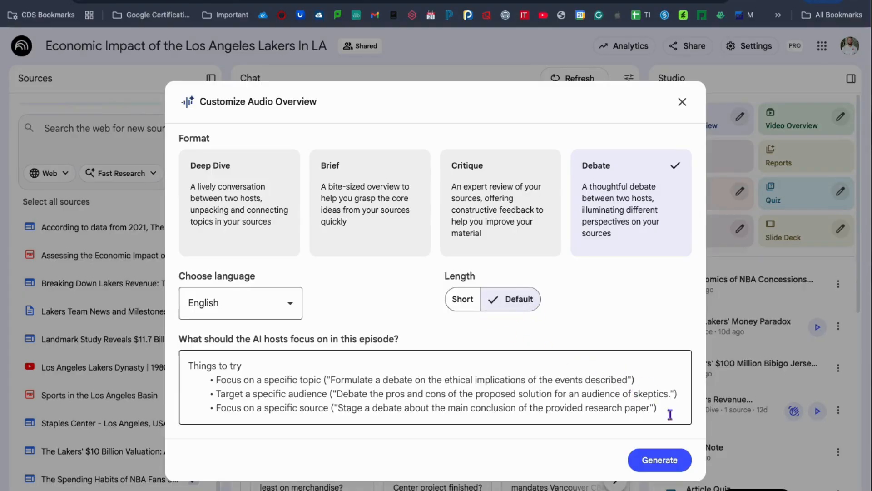
{"action": "left_click", "coordinate": [683, 100]}
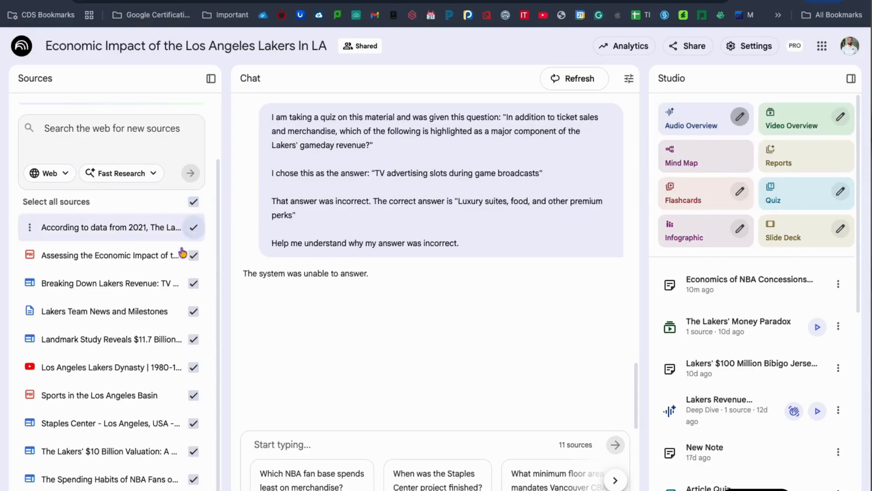
Step: Restrict the sources to only the Landmark Study Reveals $11.7 Billion page and open the Video Overview customization
{"action": "left_click", "coordinate": [195, 205]}
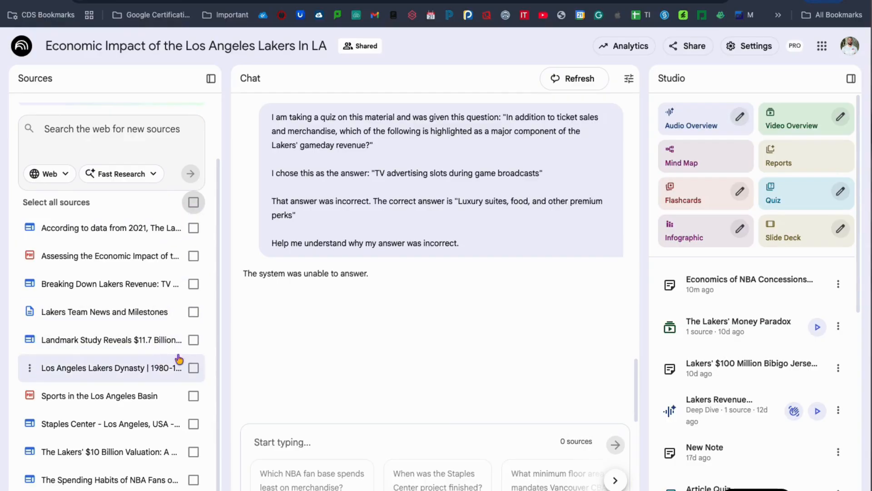
{"action": "left_click", "coordinate": [193, 339]}
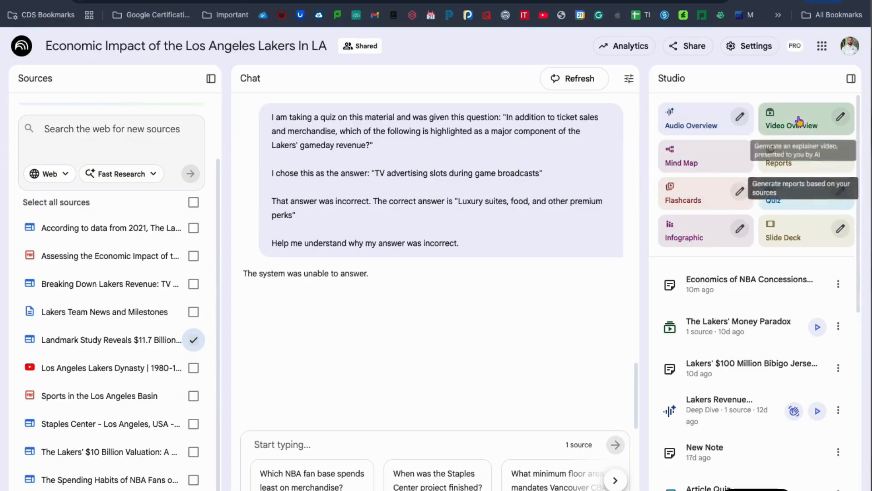
{"action": "left_click", "coordinate": [841, 117]}
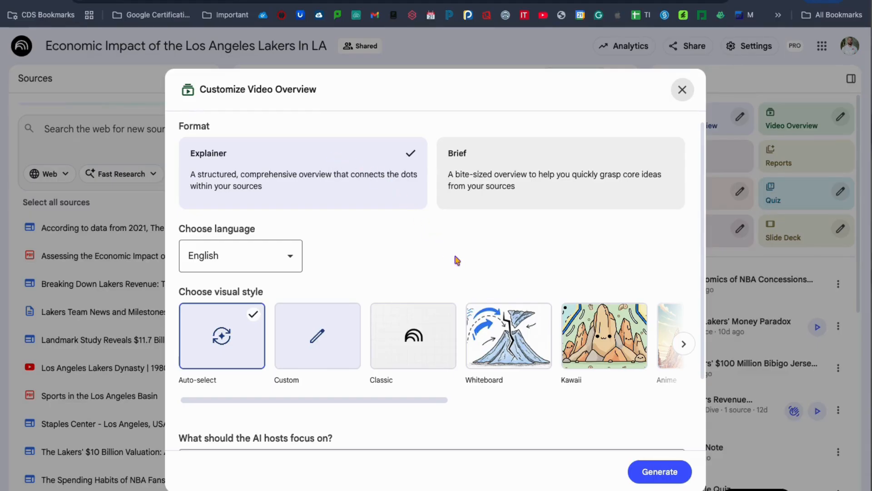
Step: Browse the video's visual styles, try Paper-craft, and close the customization without generating a video
{"action": "scroll", "coordinate": [456, 259], "scroll_direction": "down", "scroll_amount": 2}
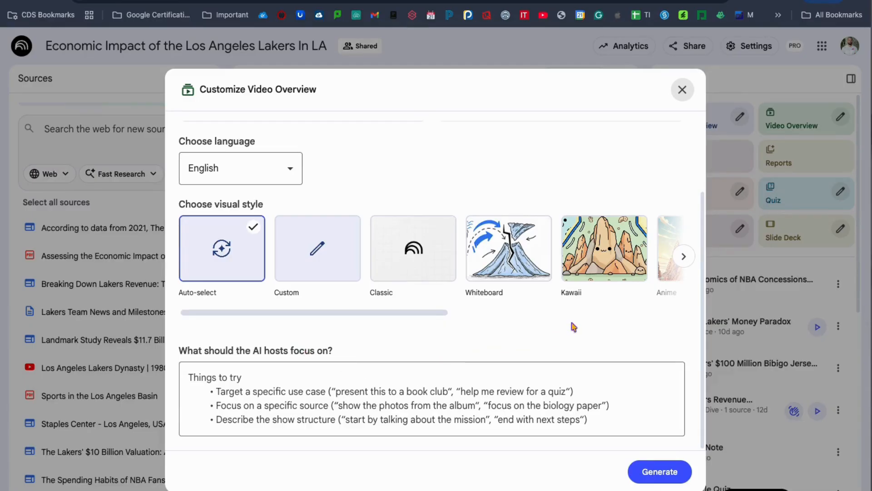
{"action": "left_click", "coordinate": [684, 257]}
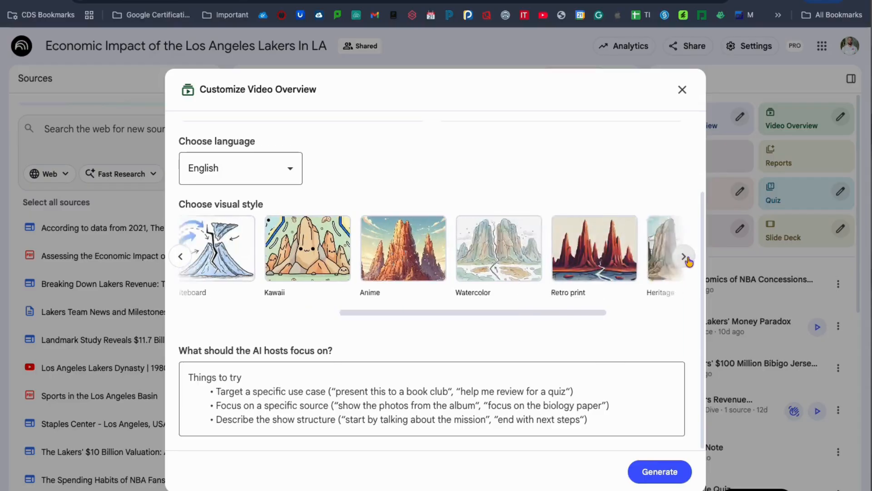
{"action": "left_click", "coordinate": [683, 257]}
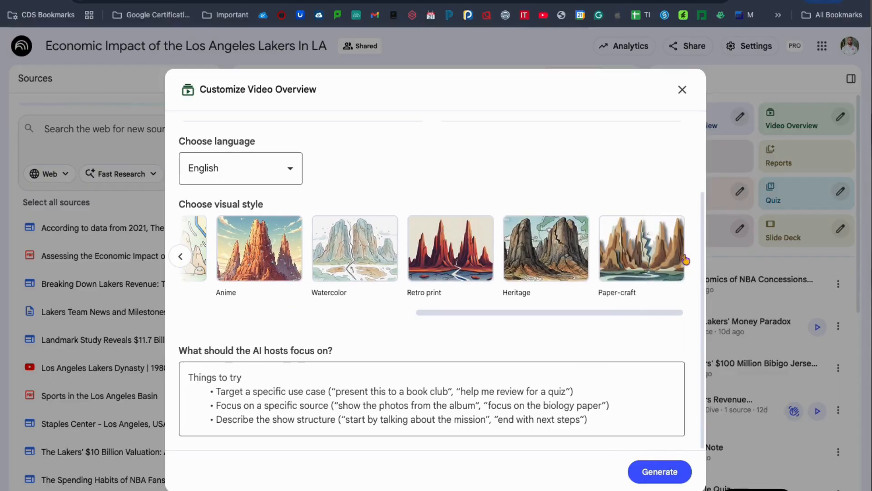
{"action": "left_click", "coordinate": [664, 260]}
{"action": "scroll", "coordinate": [594, 312], "scroll_direction": "up", "scroll_amount": 3}
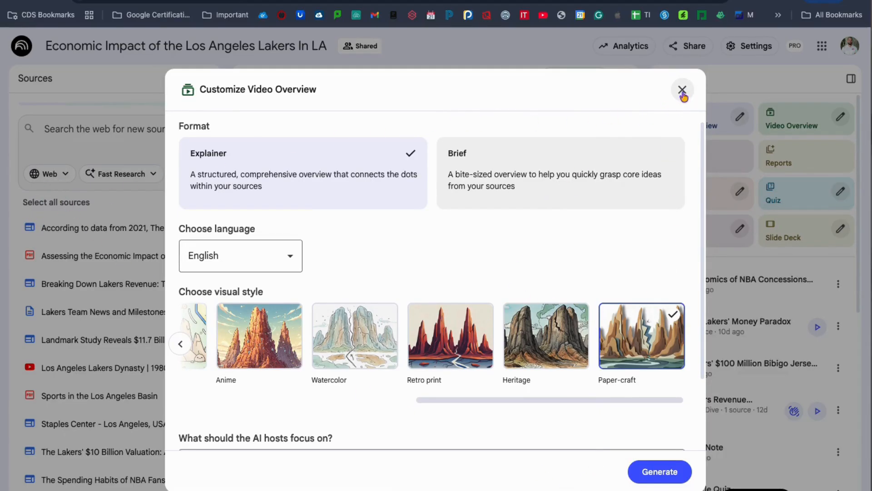
{"action": "left_click", "coordinate": [682, 90]}
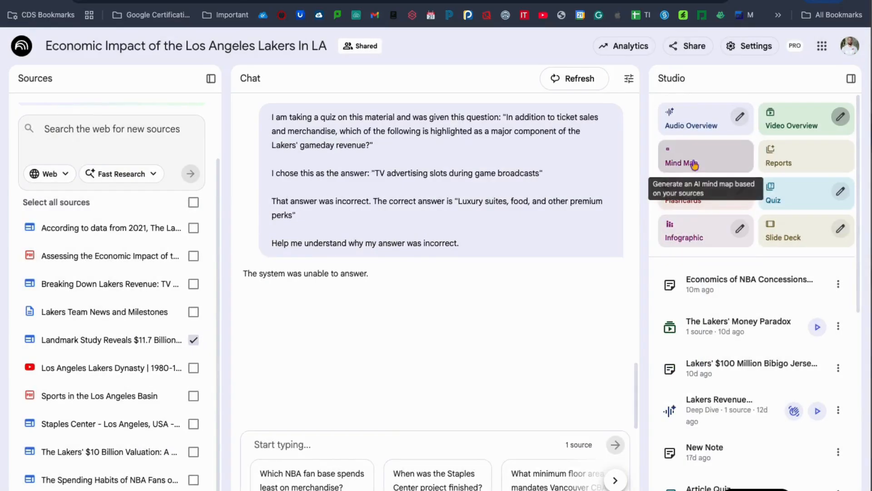
Step: Find the saved five-source mind map on the Los Angeles sports economy in the Studio outputs and open it
{"action": "scroll", "coordinate": [696, 364], "scroll_direction": "down", "scroll_amount": 4}
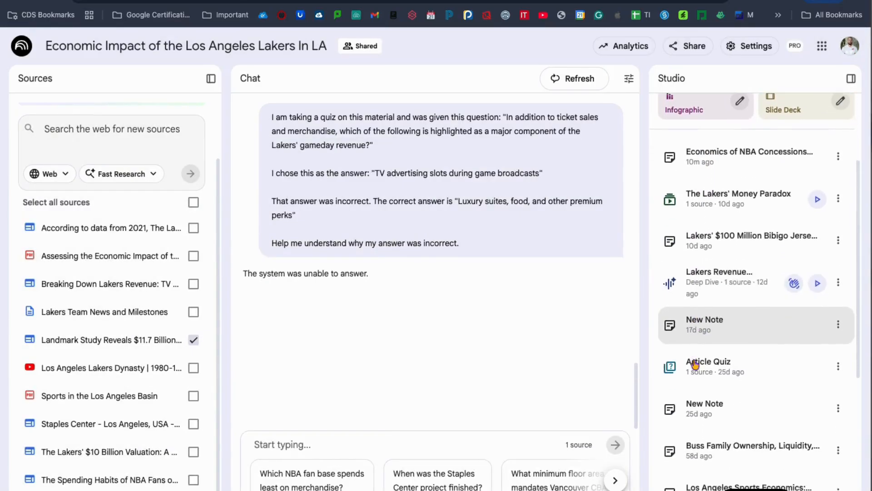
{"action": "scroll", "coordinate": [696, 364], "scroll_direction": "down", "scroll_amount": 6}
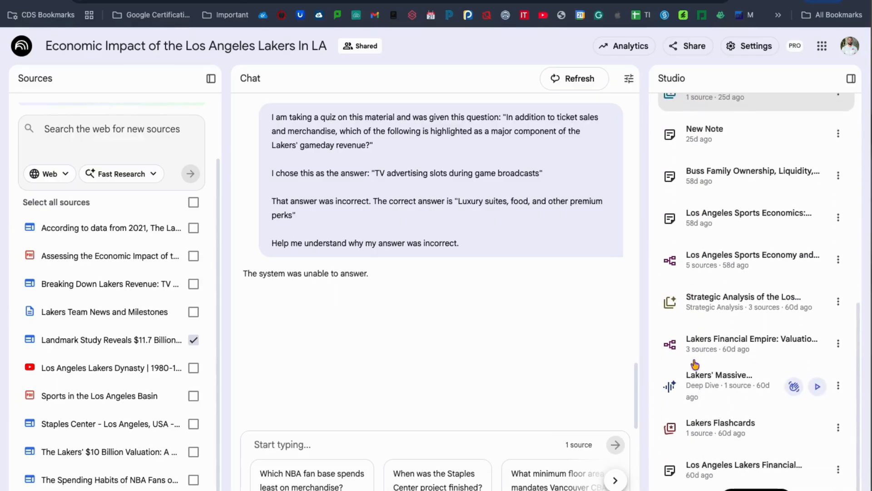
{"action": "left_click", "coordinate": [715, 285]}
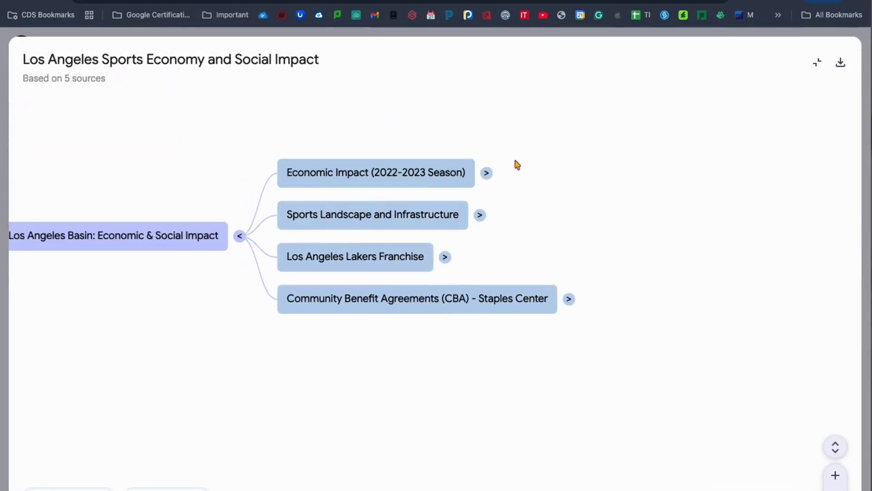
Step: Expand the mind map's Economic Impact (2022-2023 Season) branch and its Collegiate Sports Impact (2021-2022) node
{"action": "left_click", "coordinate": [486, 173]}
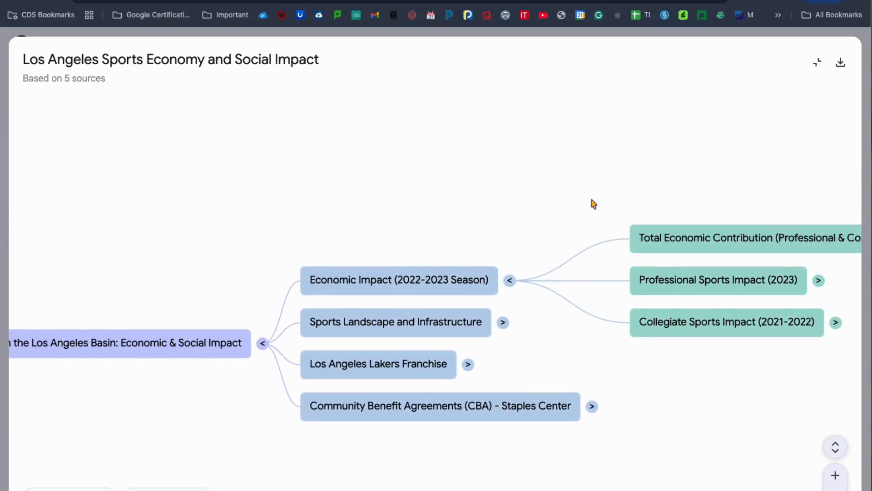
{"action": "scroll", "coordinate": [601, 203], "scroll_direction": "down", "scroll_amount": 2}
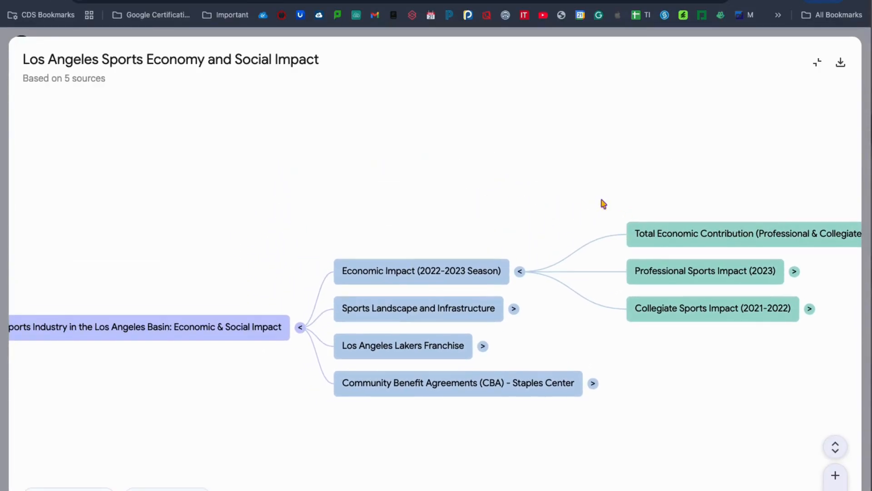
{"action": "scroll", "coordinate": [603, 203], "scroll_direction": "down", "scroll_amount": 3}
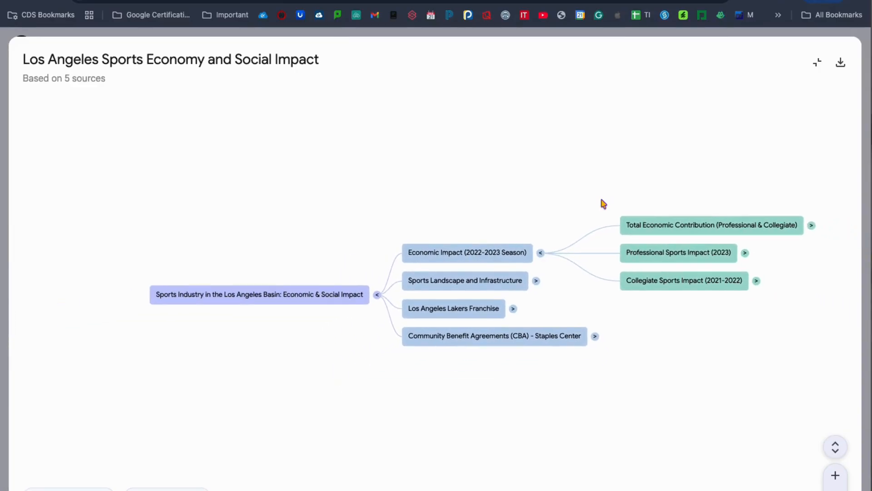
{"action": "left_click", "coordinate": [756, 280]}
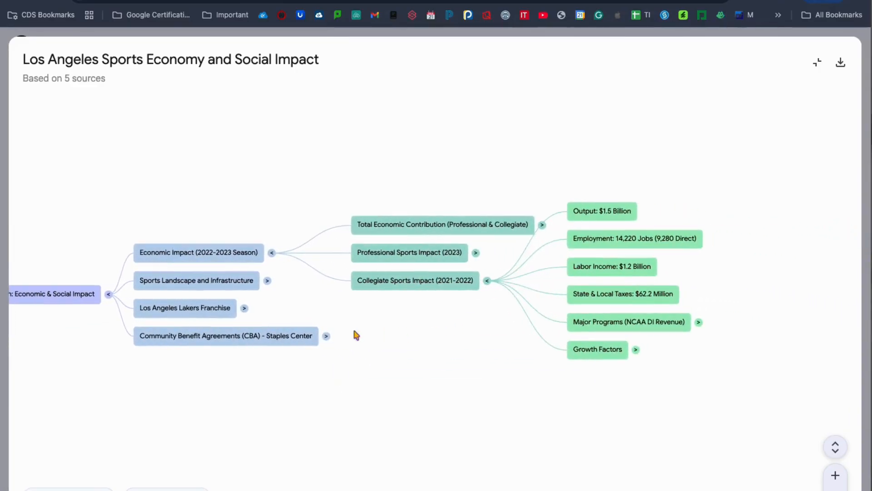
Step: Expand the Community Benefit Agreements, Los Angeles Lakers Franchise and Fan Spending Habits nodes, and return from the mind map to the Studio overview
{"action": "left_click", "coordinate": [325, 336]}
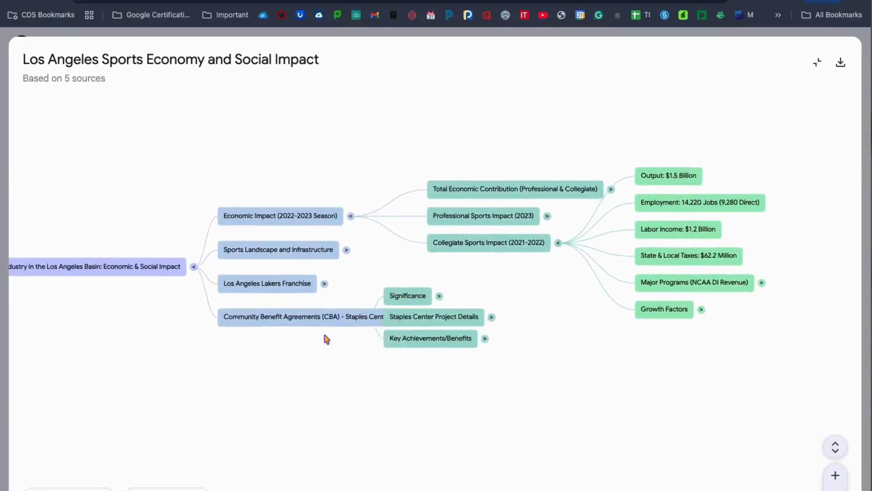
{"action": "left_click", "coordinate": [431, 244]}
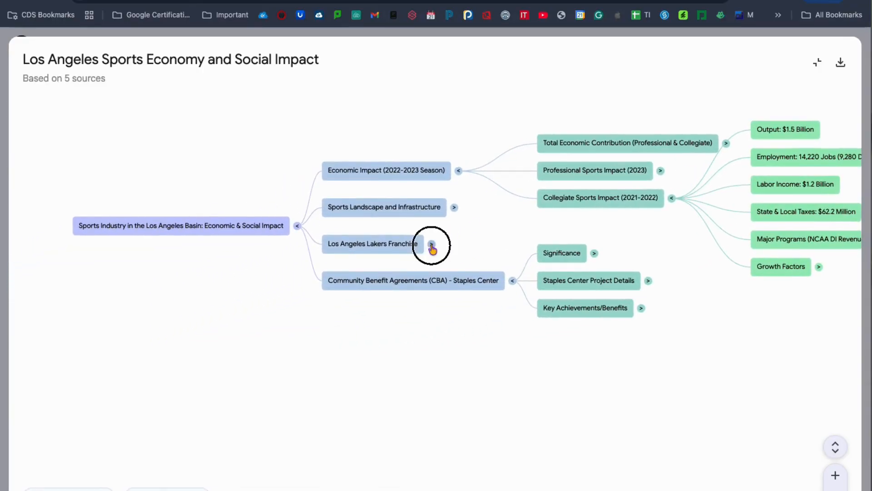
{"action": "left_click", "coordinate": [705, 309]}
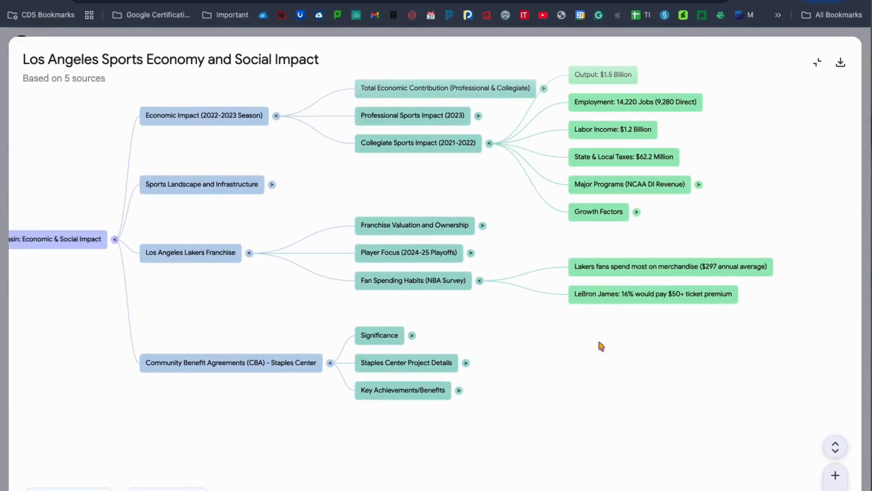
{"action": "left_click", "coordinate": [818, 66]}
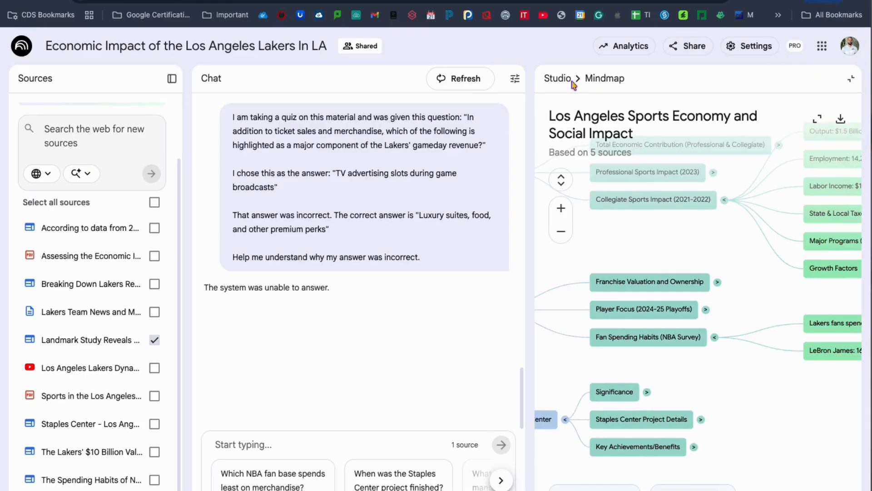
{"action": "left_click", "coordinate": [558, 79]}
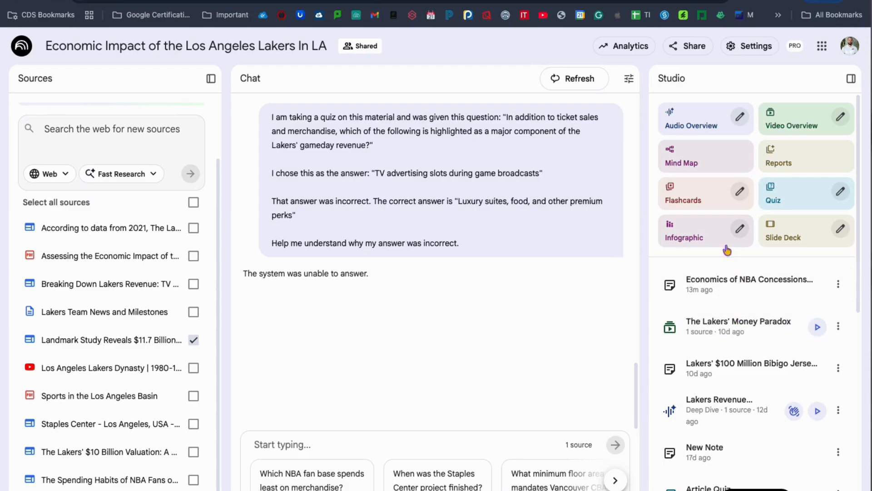
Step: Generate a set of flashcards from the selected Landmark Study source
{"action": "left_click", "coordinate": [698, 198]}
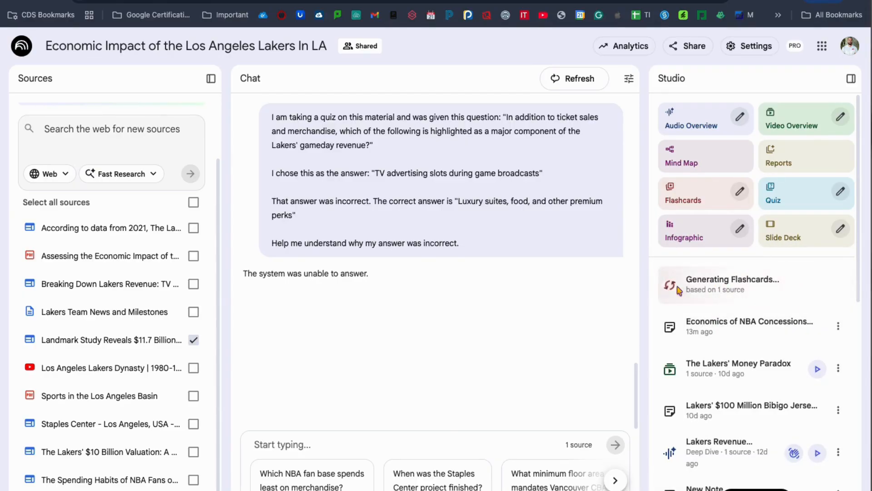
{"action": "left_click", "coordinate": [838, 326]}
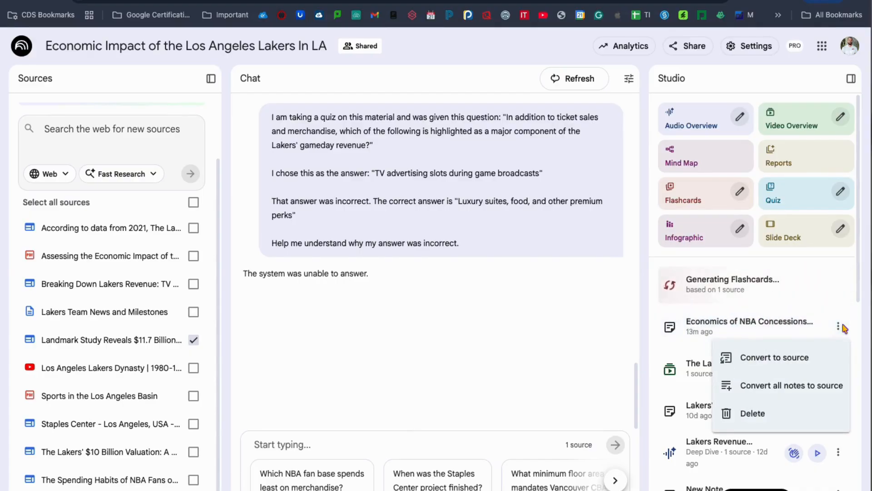
{"action": "left_click", "coordinate": [733, 291]}
{"action": "right_click", "coordinate": [728, 289]}
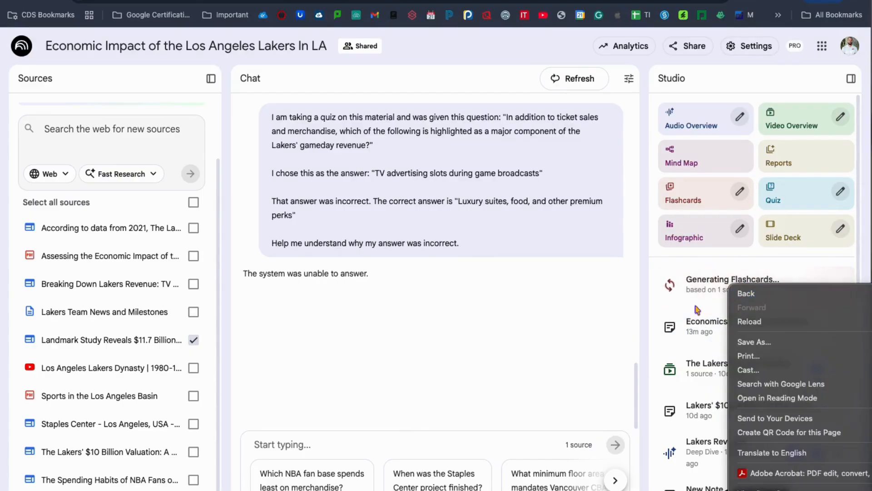
{"action": "left_click", "coordinate": [679, 301]}
Step: Open the saved Lakers Flashcards, reveal the answer to the first card, and return to the Studio overview
{"action": "scroll", "coordinate": [742, 357], "scroll_direction": "down", "scroll_amount": 8}
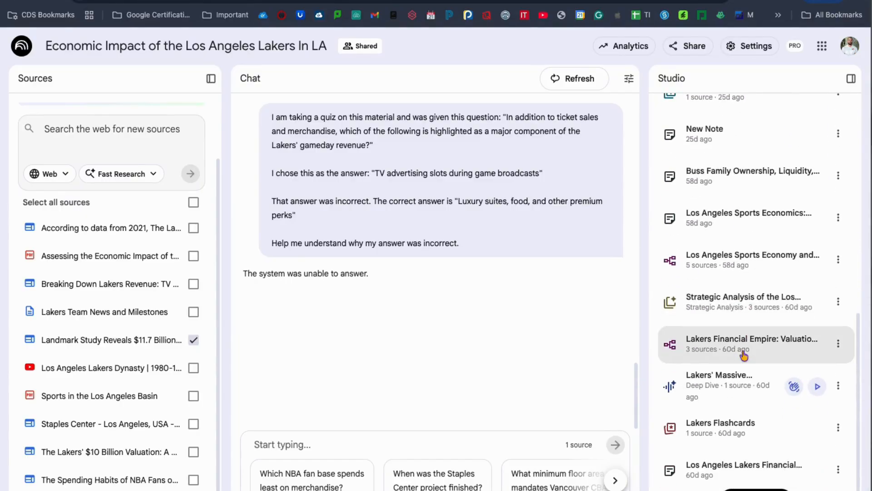
{"action": "left_click", "coordinate": [728, 427]}
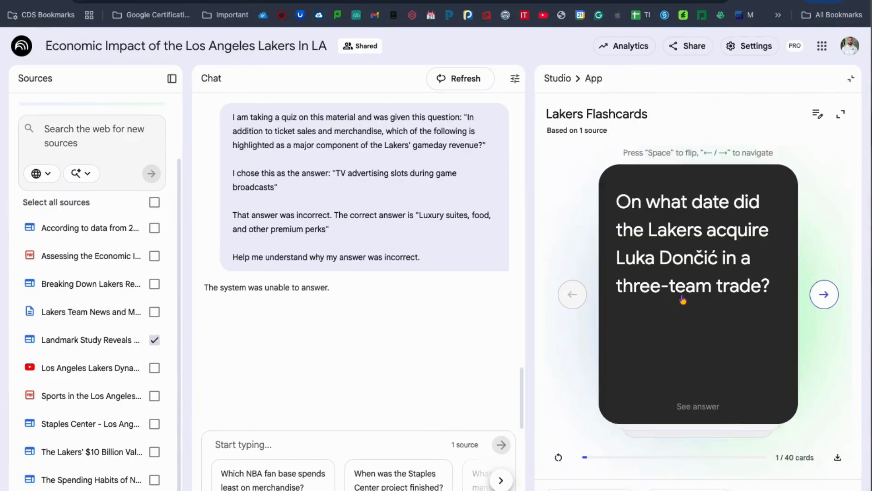
{"action": "left_click", "coordinate": [711, 271]}
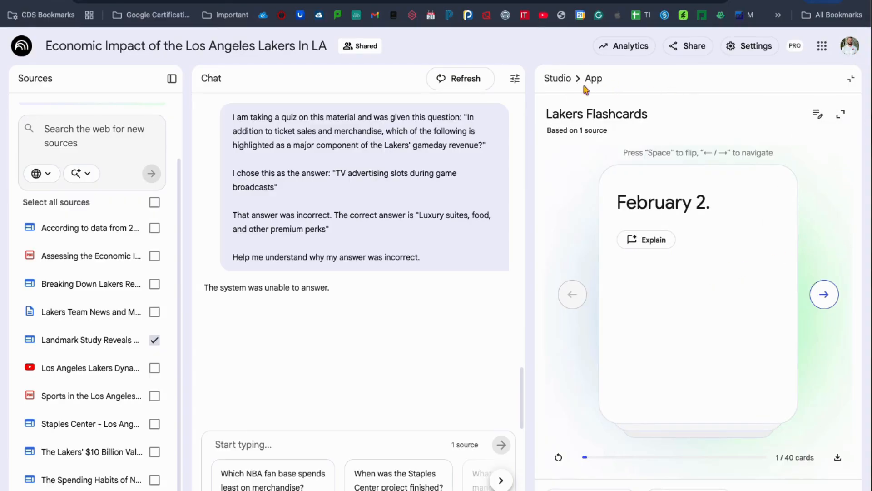
{"action": "left_click", "coordinate": [560, 81]}
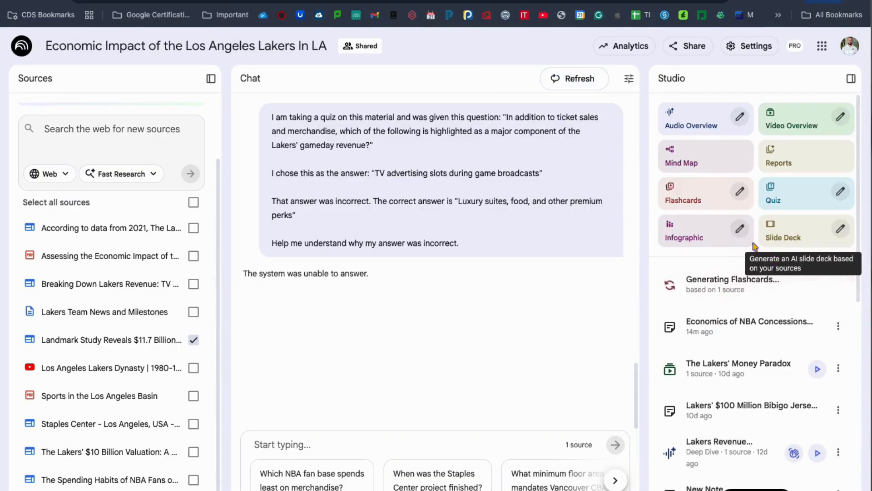
Step: Generate a quiz from the selected source and open the saved Article Quiz from the Studio outputs
{"action": "left_click", "coordinate": [793, 200]}
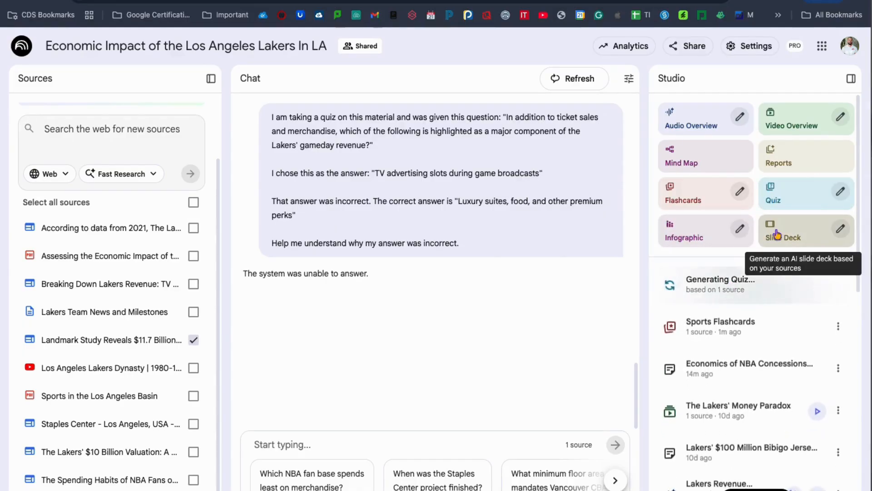
{"action": "scroll", "coordinate": [736, 370], "scroll_direction": "down", "scroll_amount": 3}
{"action": "scroll", "coordinate": [737, 370], "scroll_direction": "down", "scroll_amount": 3}
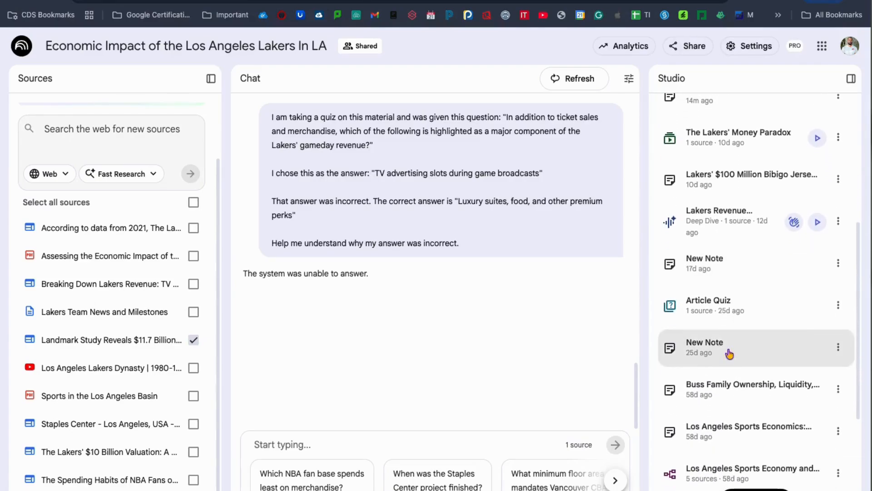
{"action": "left_click", "coordinate": [730, 307]}
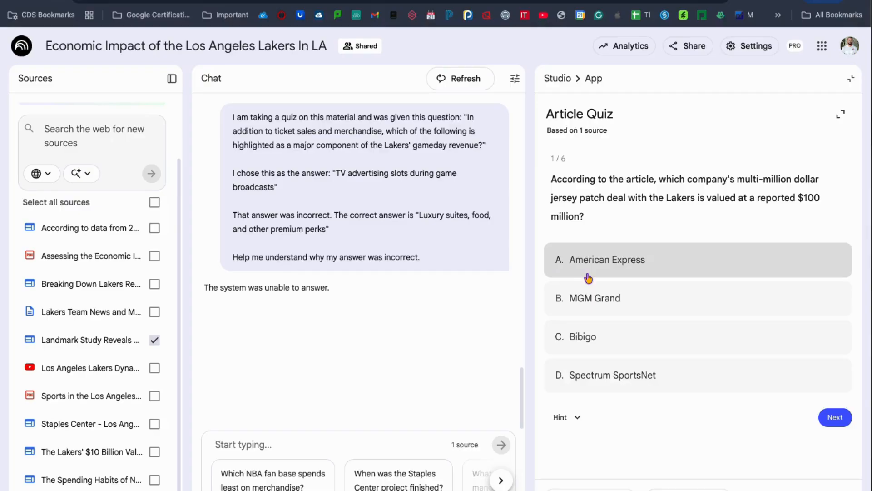
Step: Answer the first Article Quiz question with MGM Grand, request an explanation of the answer, and review the chat's response
{"action": "left_click", "coordinate": [636, 298]}
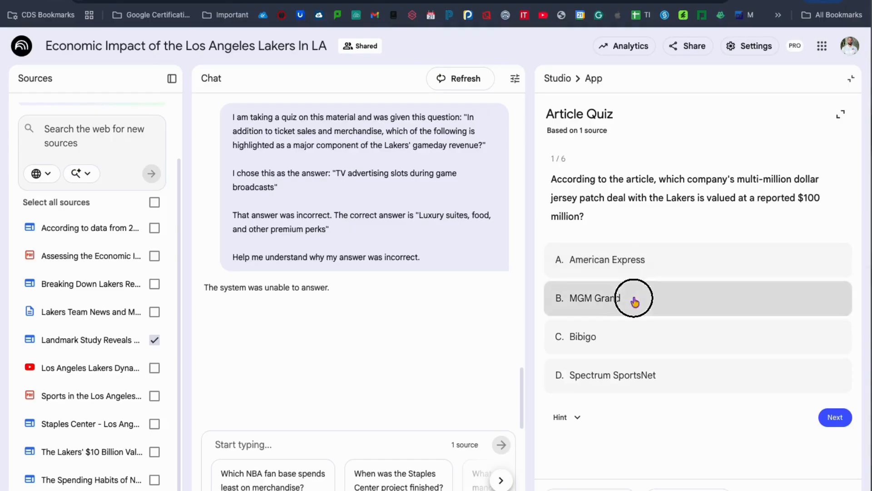
{"action": "scroll", "coordinate": [655, 337], "scroll_direction": "down", "scroll_amount": 2}
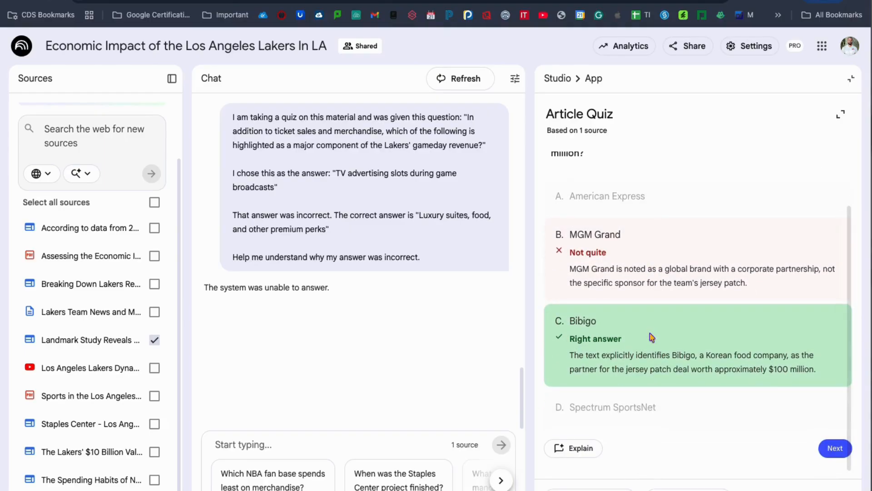
{"action": "left_click", "coordinate": [580, 455]}
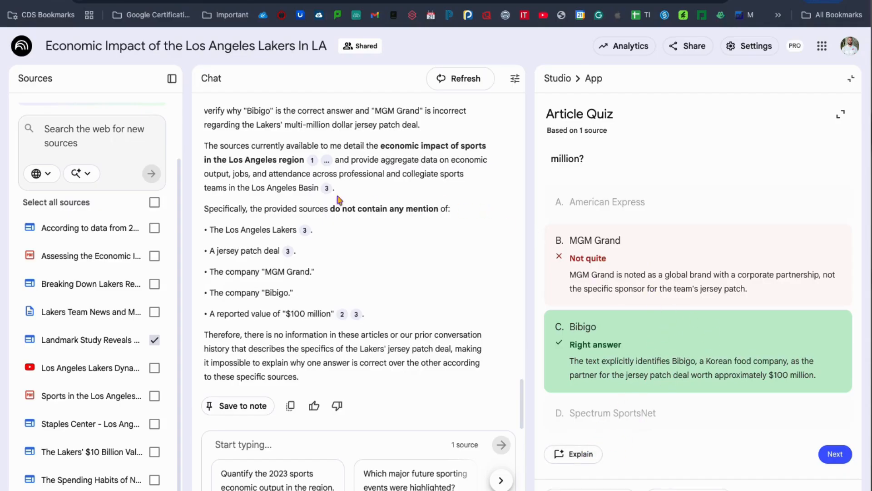
{"action": "scroll", "coordinate": [338, 199], "scroll_direction": "up", "scroll_amount": 5}
{"action": "scroll", "coordinate": [345, 196], "scroll_direction": "down", "scroll_amount": 5}
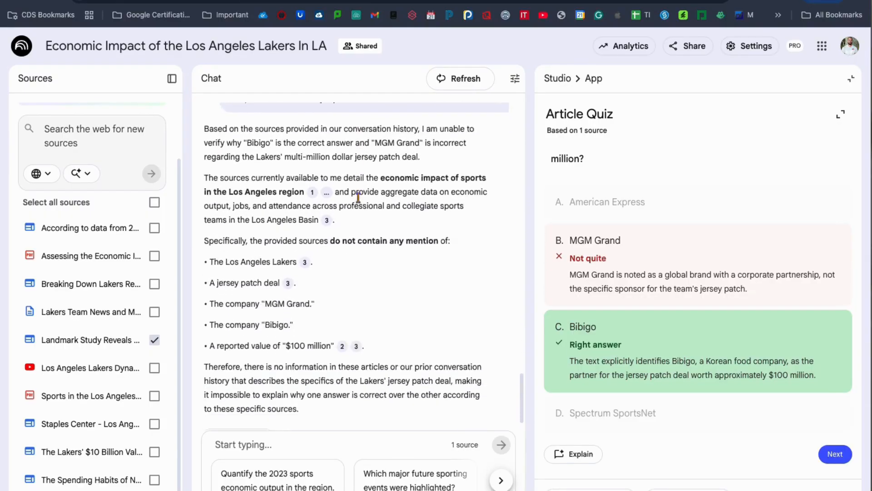
{"action": "scroll", "coordinate": [354, 227], "scroll_direction": "down", "scroll_amount": 2}
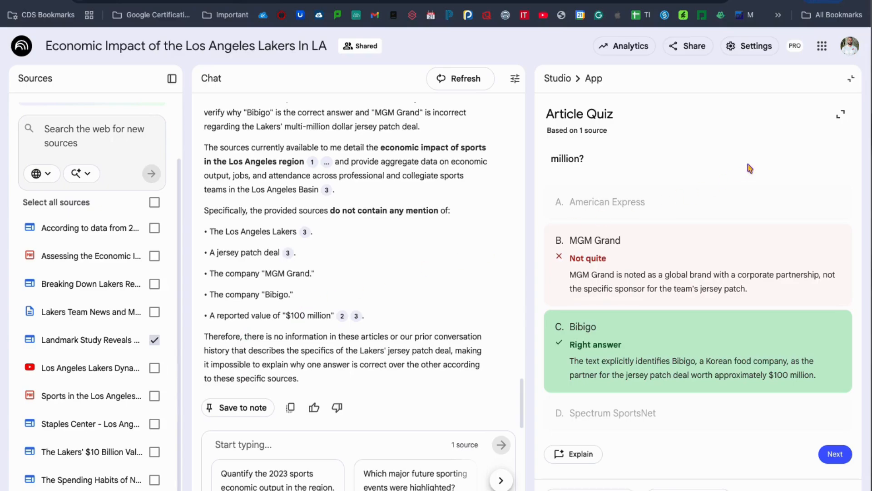
Step: Close the Article Quiz and browse the list of saved Studio outputs
{"action": "left_click", "coordinate": [851, 78]}
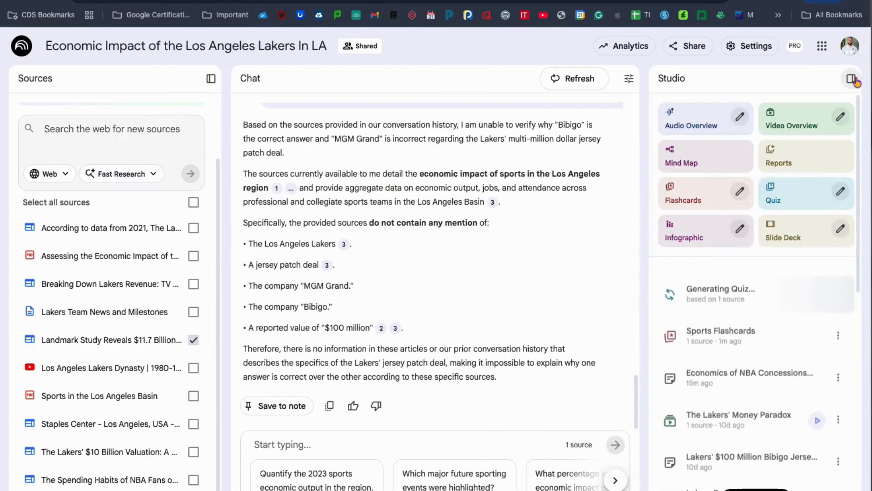
{"action": "scroll", "coordinate": [749, 400], "scroll_direction": "down", "scroll_amount": 10}
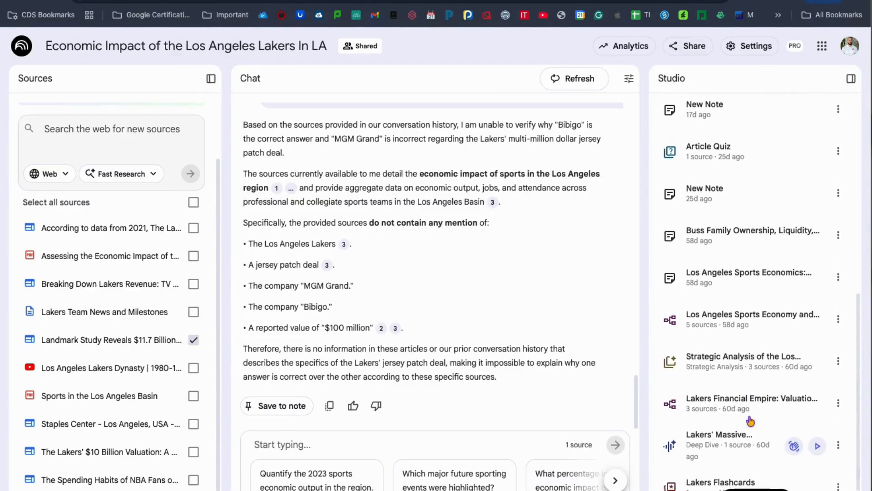
{"action": "scroll", "coordinate": [678, 259], "scroll_direction": "up", "scroll_amount": 10}
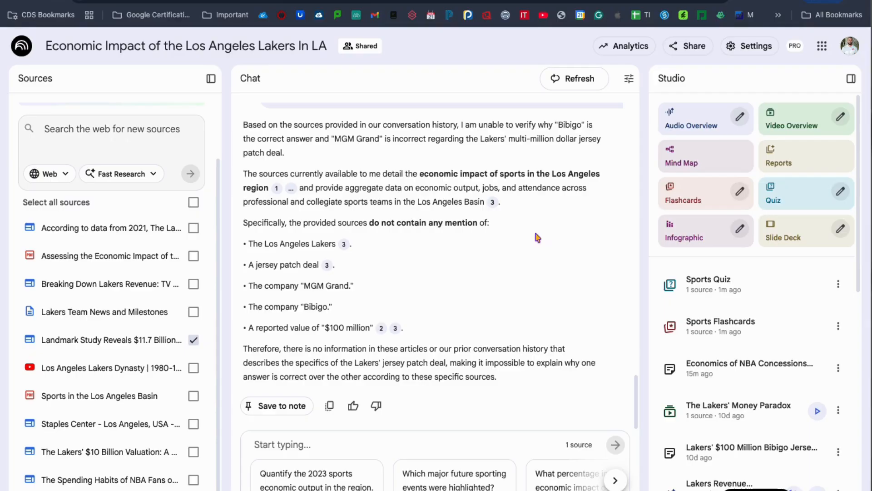
Step: Open the notebook's sharing settings, view the suggested people and groups, and close them without adding anyone
{"action": "left_click", "coordinate": [689, 46]}
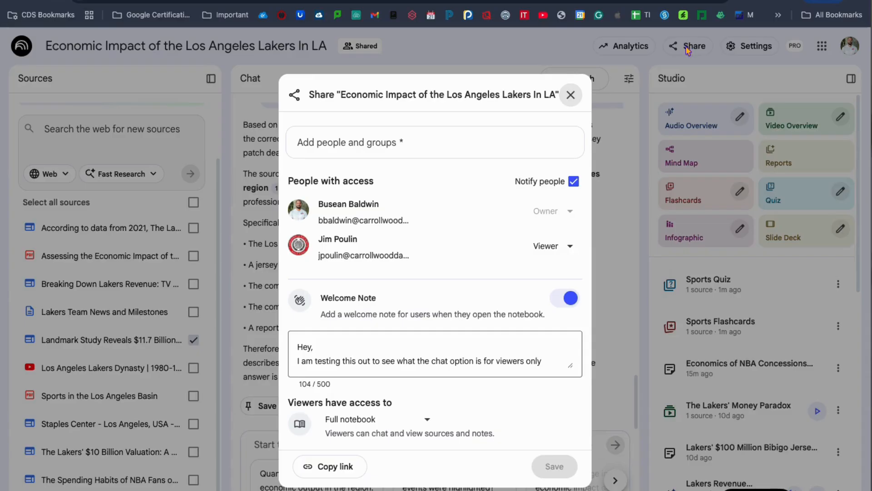
{"action": "left_click", "coordinate": [415, 131]}
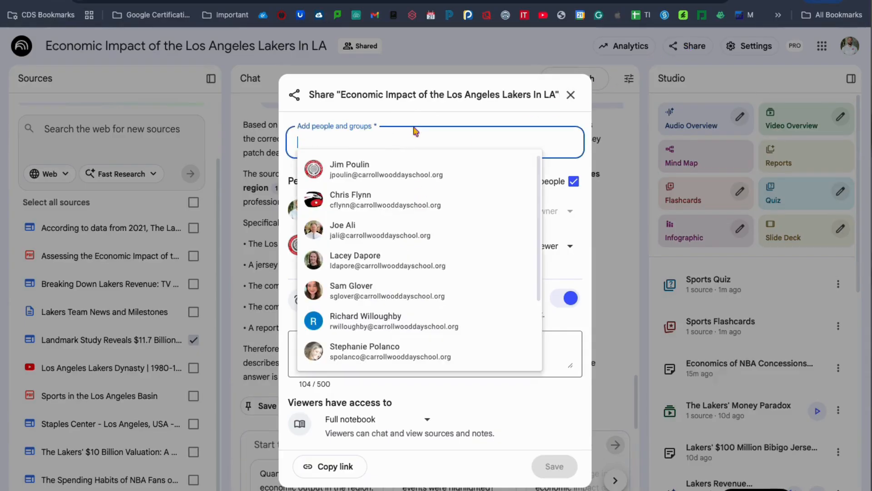
{"action": "left_click", "coordinate": [573, 117]}
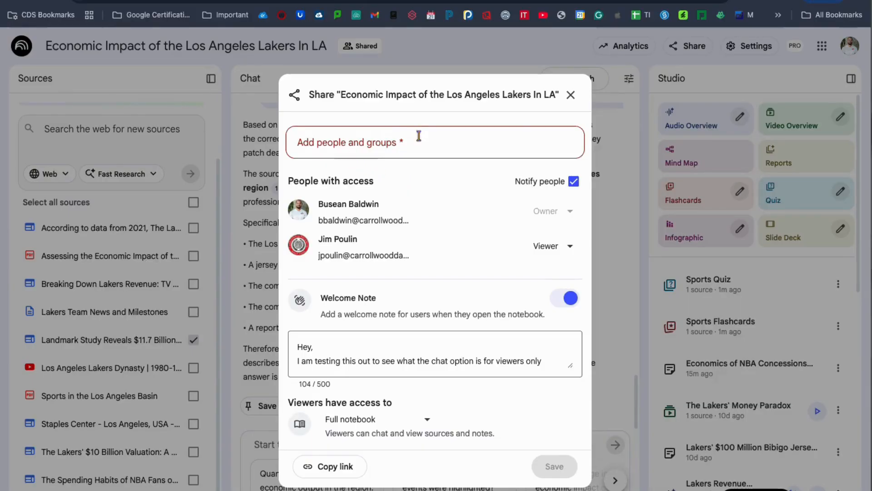
{"action": "left_click", "coordinate": [571, 96]}
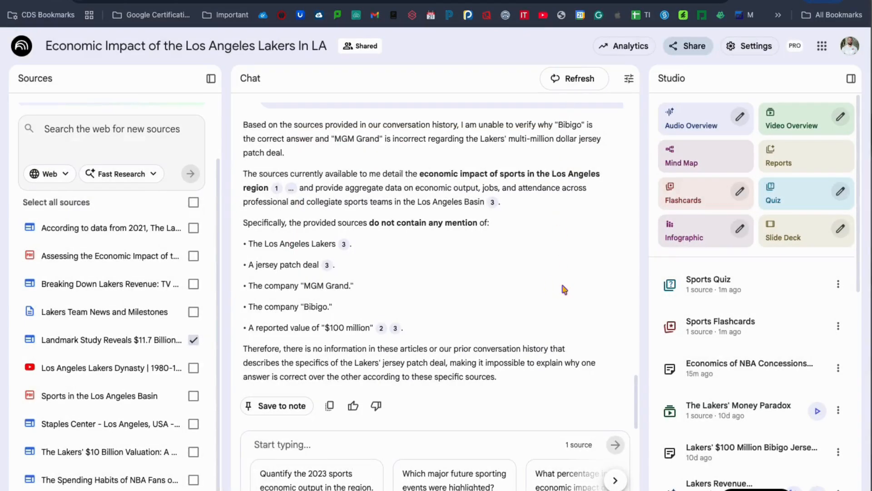